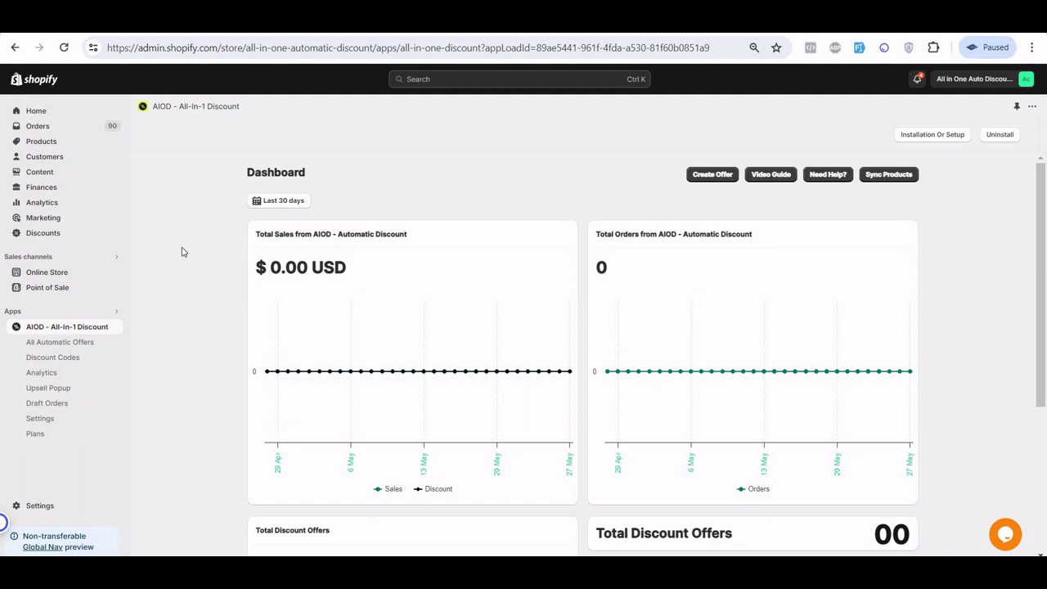
Step: Open the All Automatic Offers list from the AIOD dashboard
{"action": "left_click", "coordinate": [48, 344]}
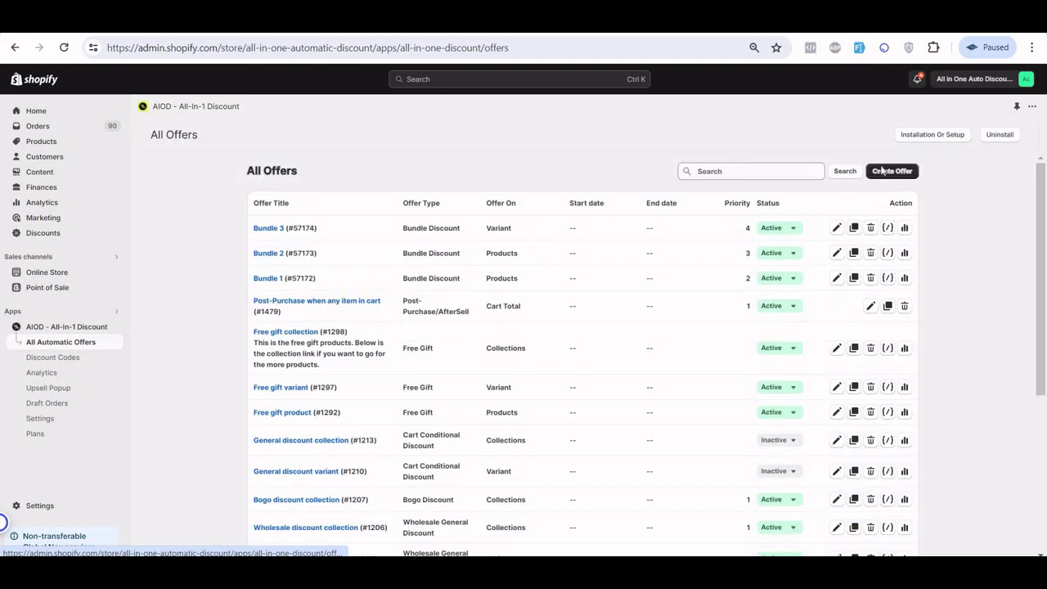
Step: Create a new Bundle Discount offer and name it 'Bundle 1'
{"action": "left_click", "coordinate": [883, 171]}
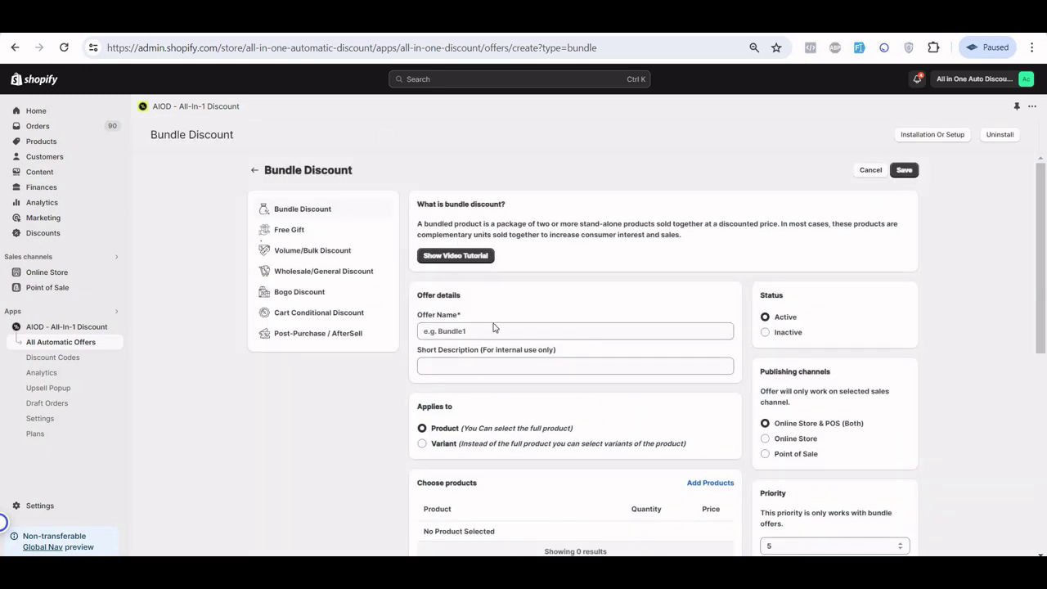
{"action": "left_click", "coordinate": [495, 327]}
{"action": "type", "text": "Bundle 1"}
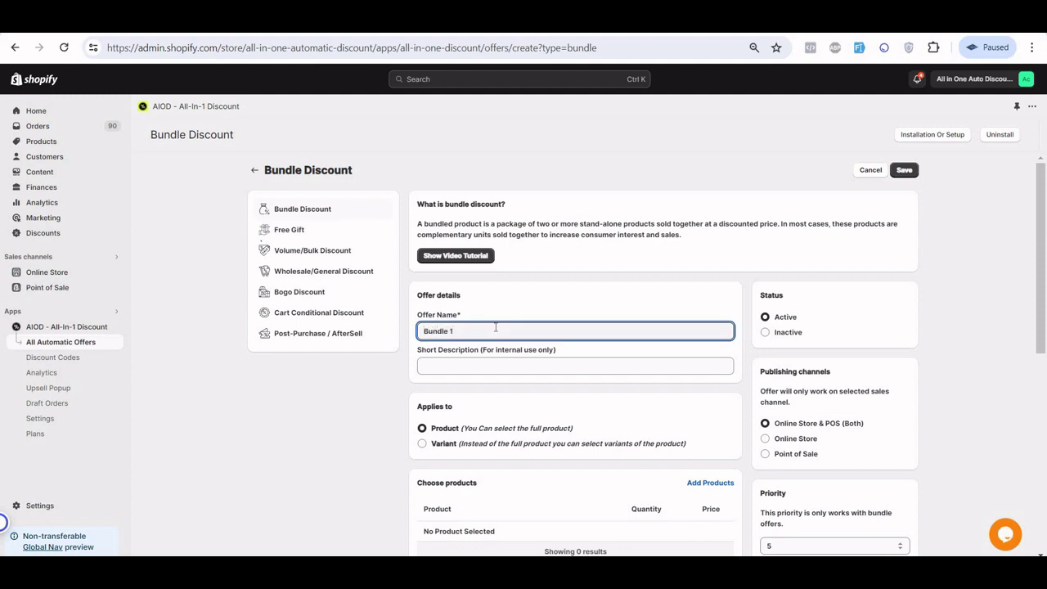
{"action": "scroll", "coordinate": [495, 327], "scroll_direction": "down", "scroll_amount": 1}
{"action": "scroll", "coordinate": [495, 327], "scroll_direction": "down", "scroll_amount": 1}
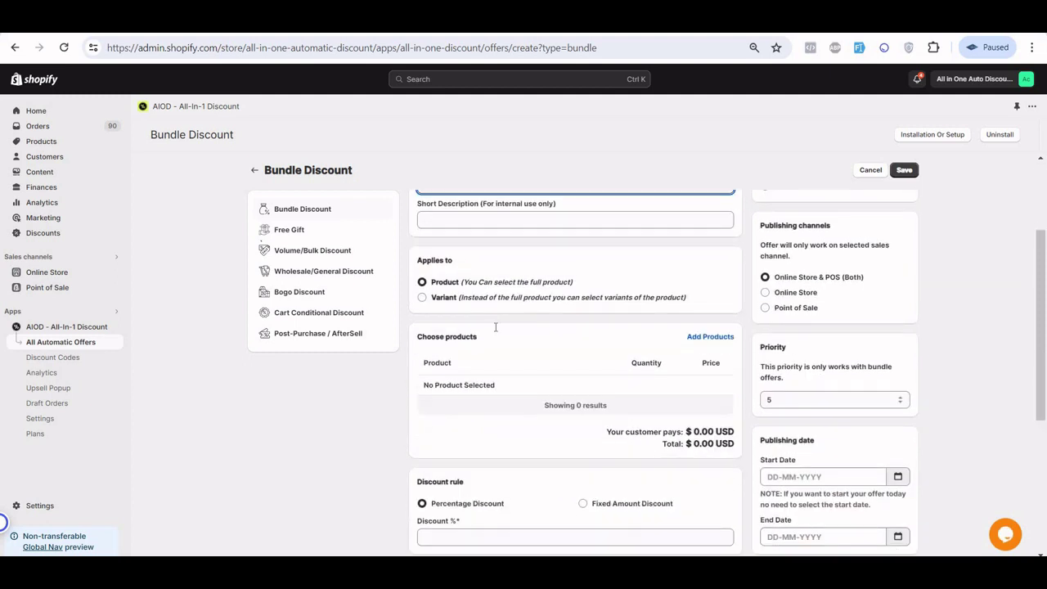
{"action": "scroll", "coordinate": [495, 327], "scroll_direction": "down", "scroll_amount": 1}
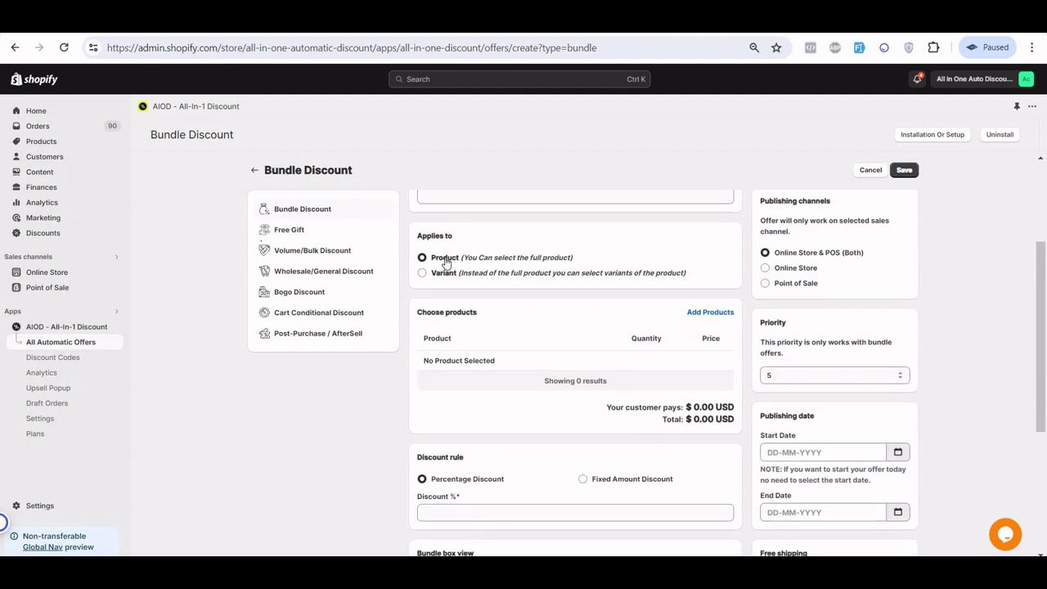
Step: Set the bundle to apply to variants, trying Acai bowls in the picker without adding them
{"action": "left_click", "coordinate": [442, 273]}
{"action": "left_click", "coordinate": [441, 258]}
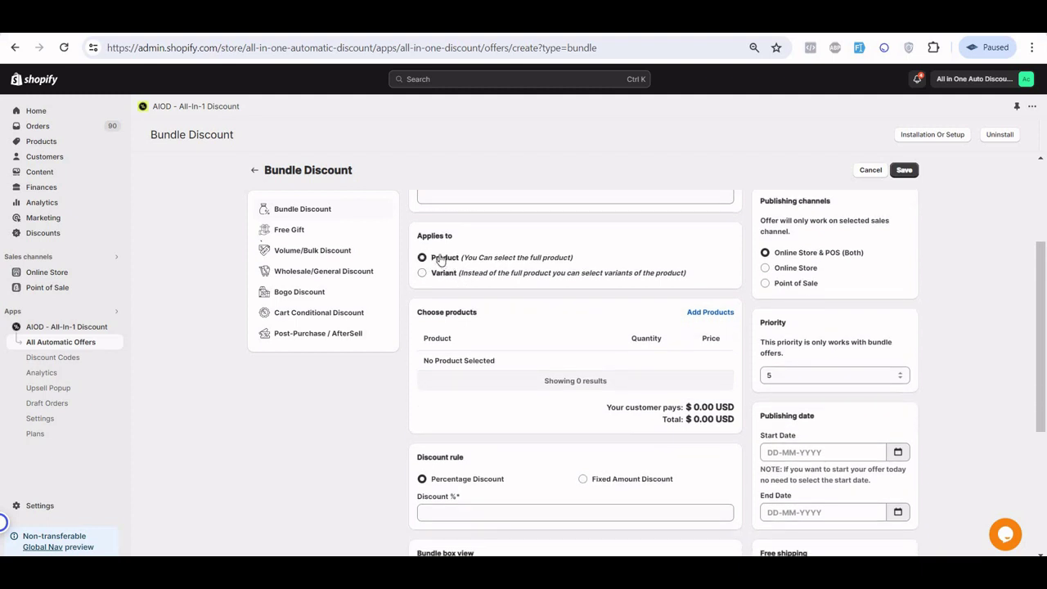
{"action": "left_click", "coordinate": [711, 313]}
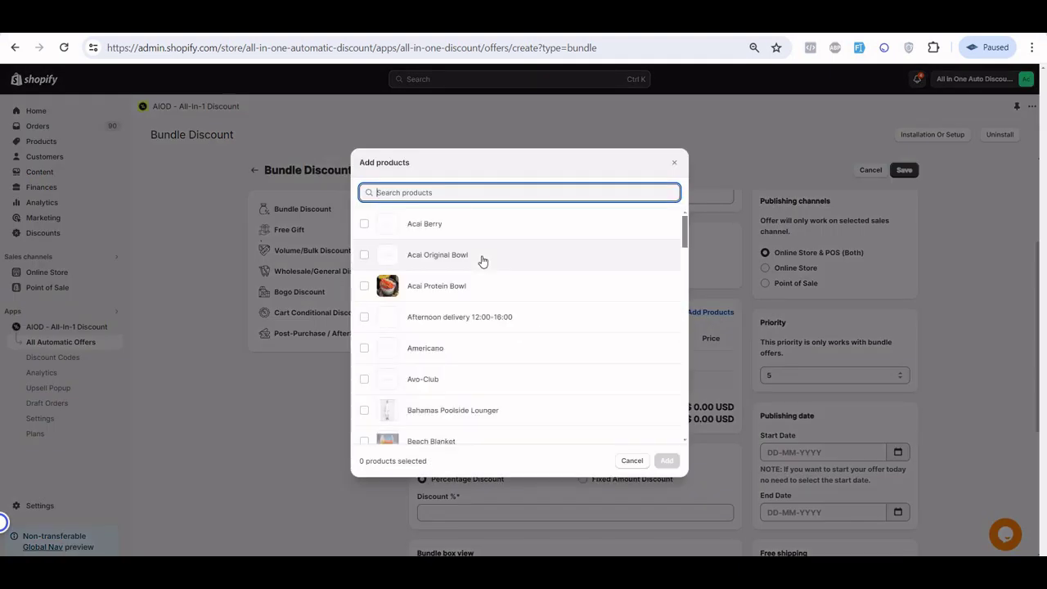
{"action": "left_click", "coordinate": [456, 288]}
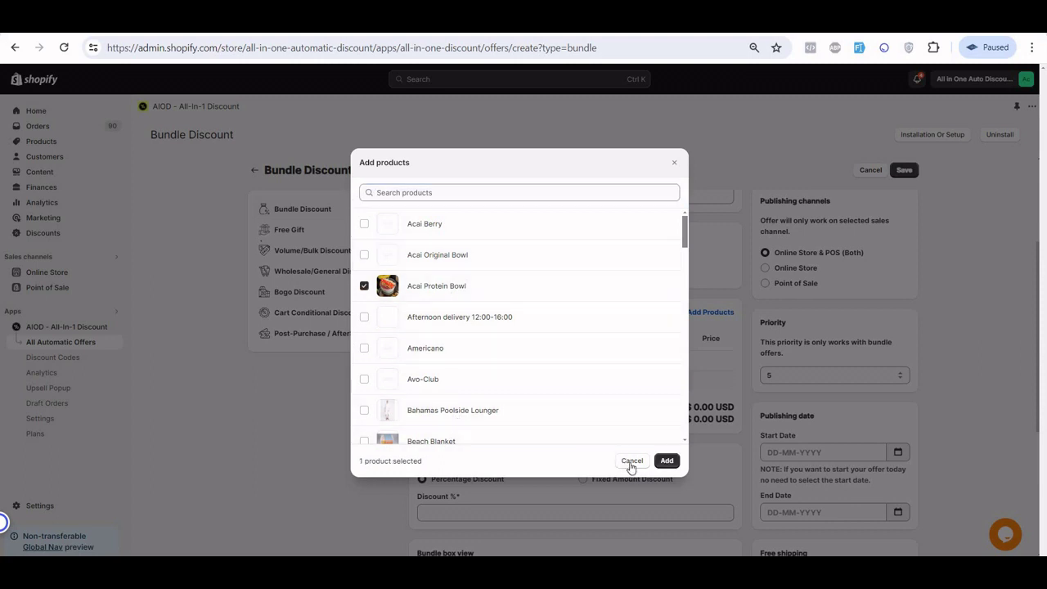
{"action": "key", "text": "Escape"}
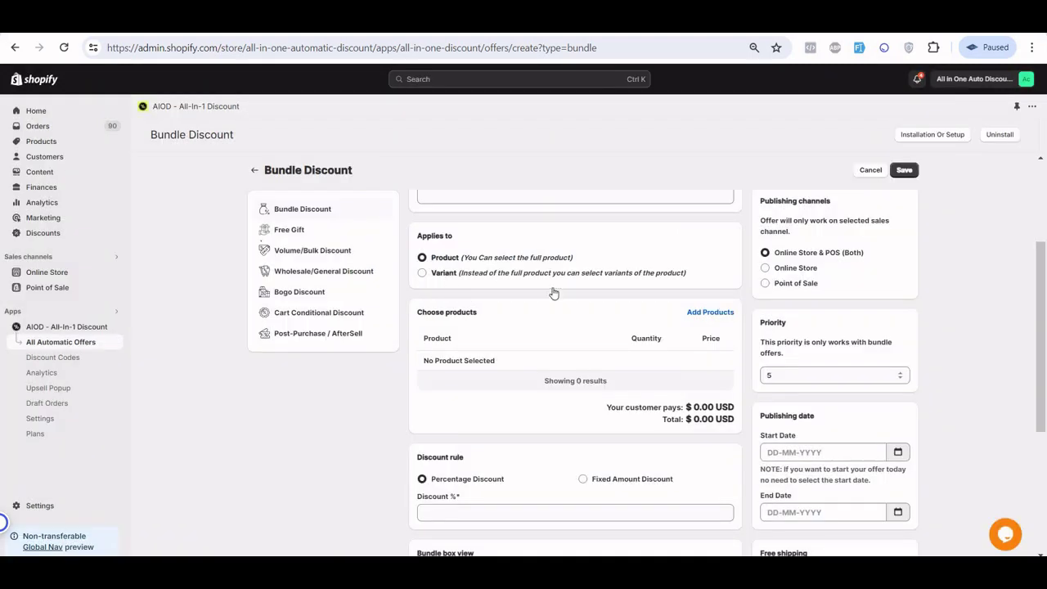
{"action": "left_click", "coordinate": [712, 314]}
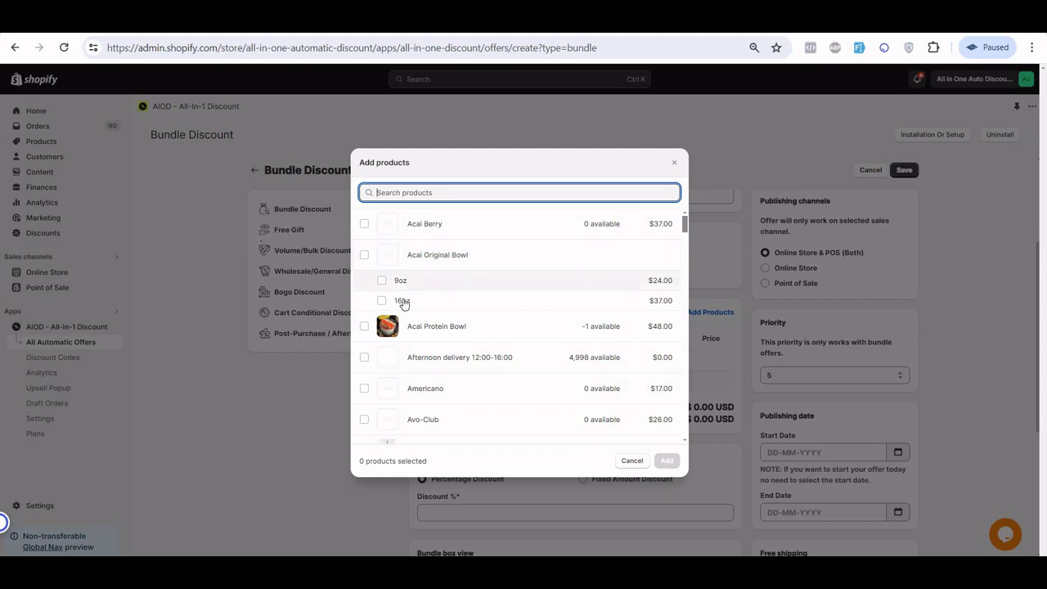
{"action": "left_click", "coordinate": [402, 301]}
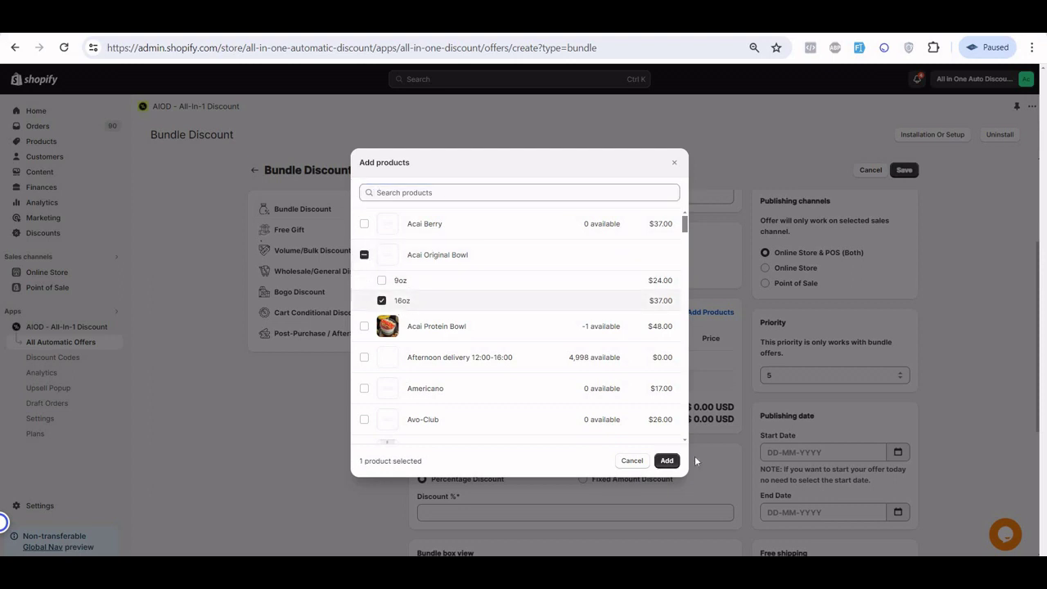
{"action": "left_click", "coordinate": [639, 462]}
{"action": "scroll", "coordinate": [640, 464], "scroll_direction": "down", "scroll_amount": 1}
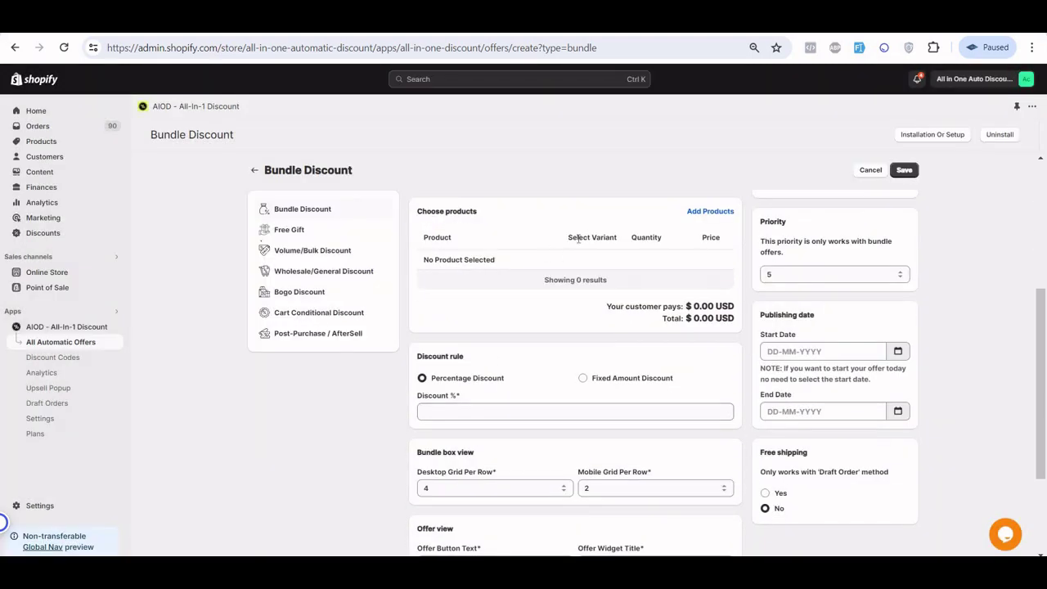
Step: Give the bundle a 45% percentage discount
{"action": "scroll", "coordinate": [579, 238], "scroll_direction": "down", "scroll_amount": 1}
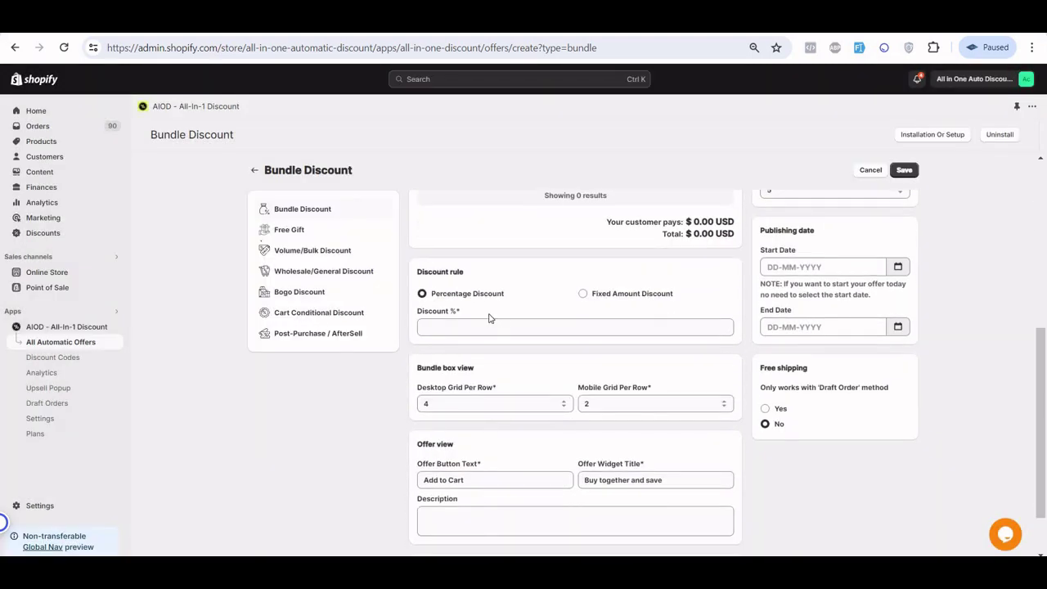
{"action": "left_click", "coordinate": [621, 302]}
{"action": "left_click", "coordinate": [492, 296]}
{"action": "left_click", "coordinate": [493, 331]}
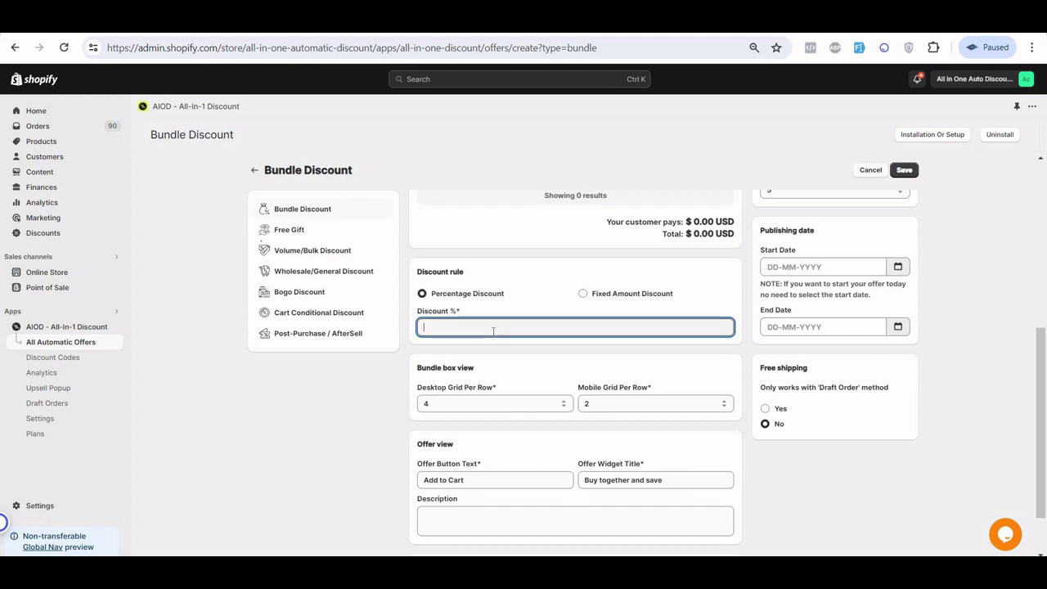
{"action": "type", "text": "45"}
{"action": "scroll", "coordinate": [444, 299], "scroll_direction": "down", "scroll_amount": 1}
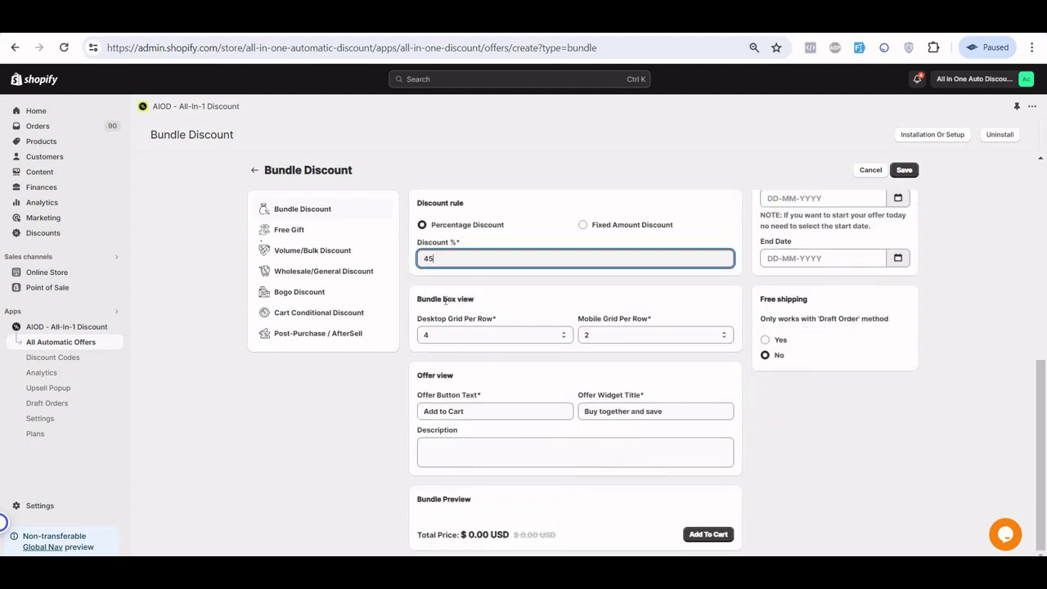
Step: Leave the bundle box grid at 4 products per row on desktop and 2 on mobile
{"action": "triple_click", "coordinate": [443, 300]}
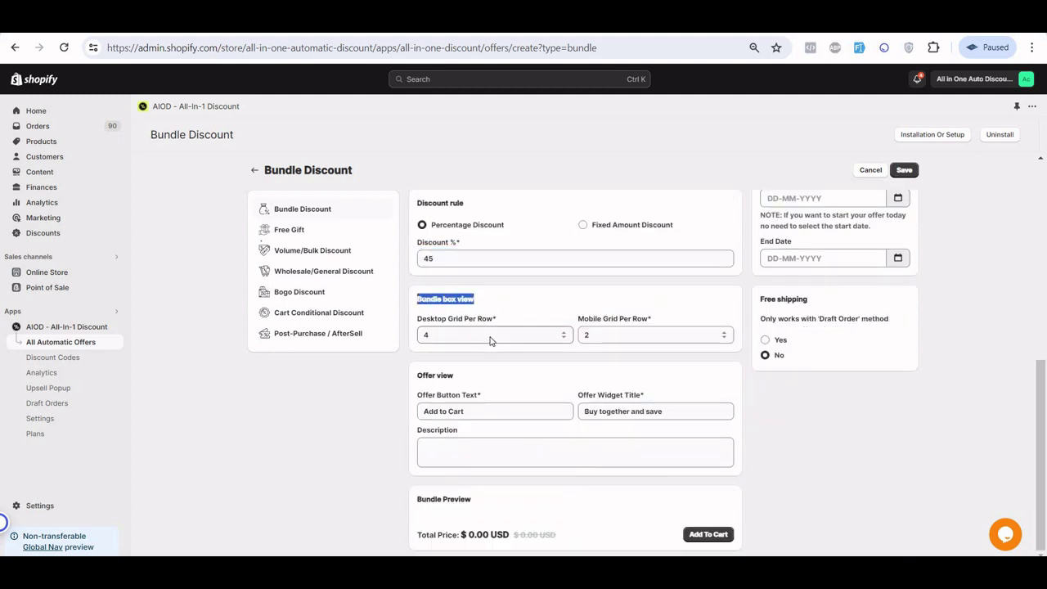
{"action": "left_click", "coordinate": [464, 335]}
{"action": "left_click", "coordinate": [464, 367]}
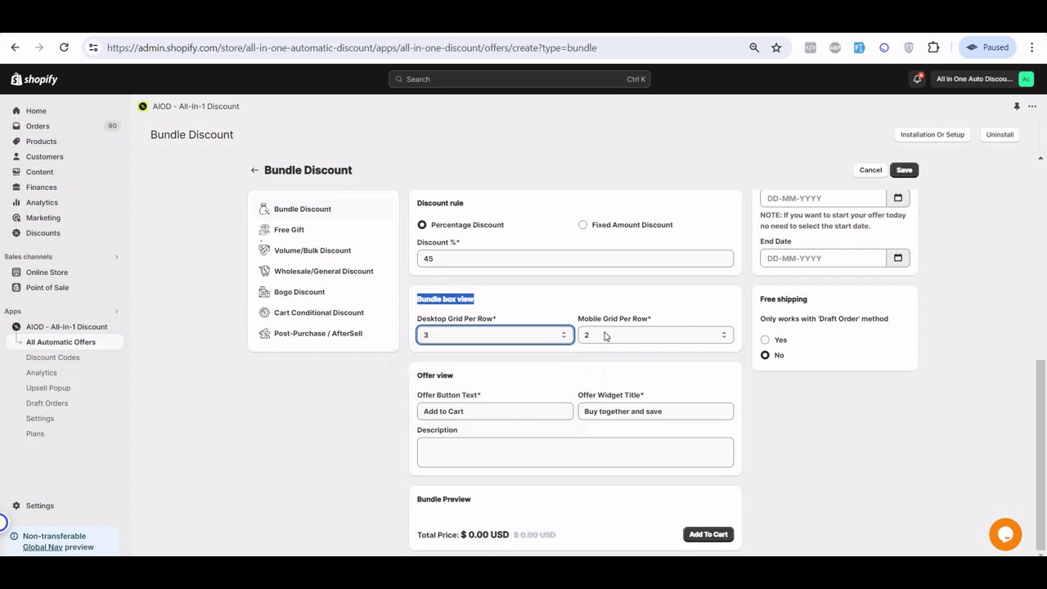
{"action": "left_click", "coordinate": [603, 334]}
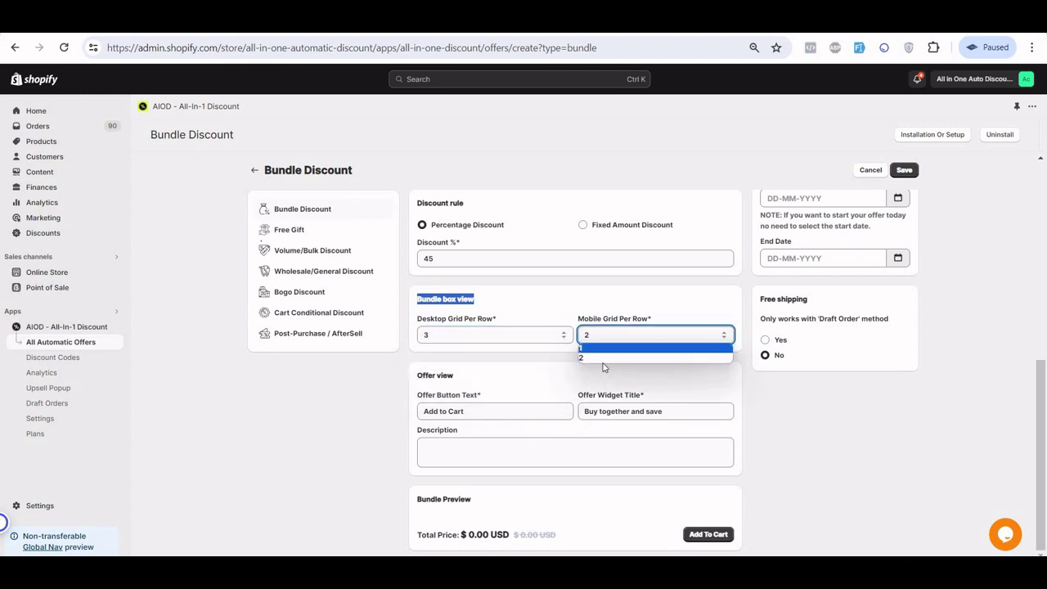
{"action": "left_click", "coordinate": [605, 360]}
{"action": "left_click", "coordinate": [515, 338]}
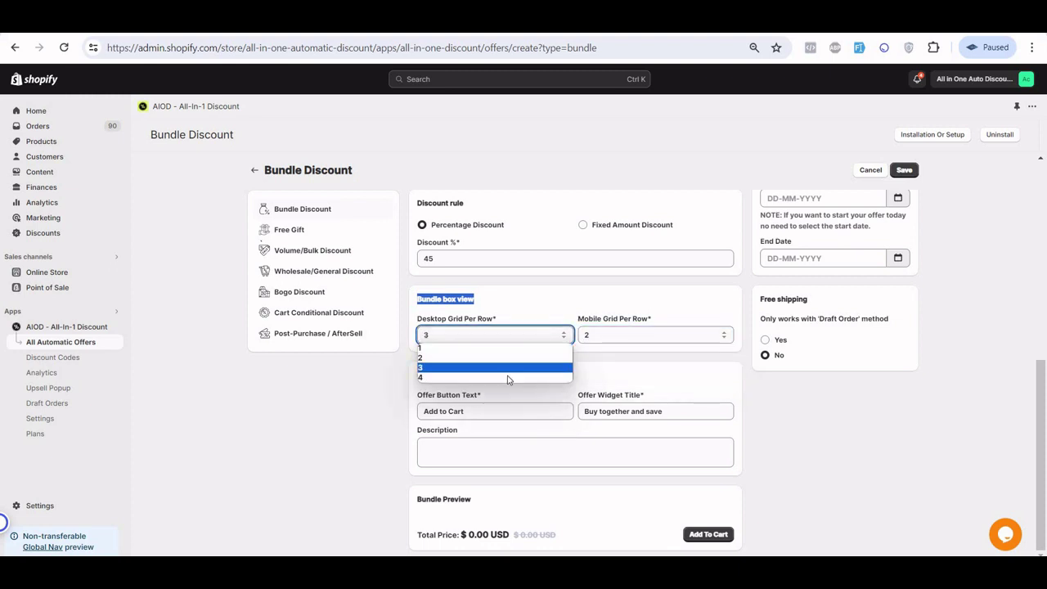
{"action": "left_click", "coordinate": [446, 377]}
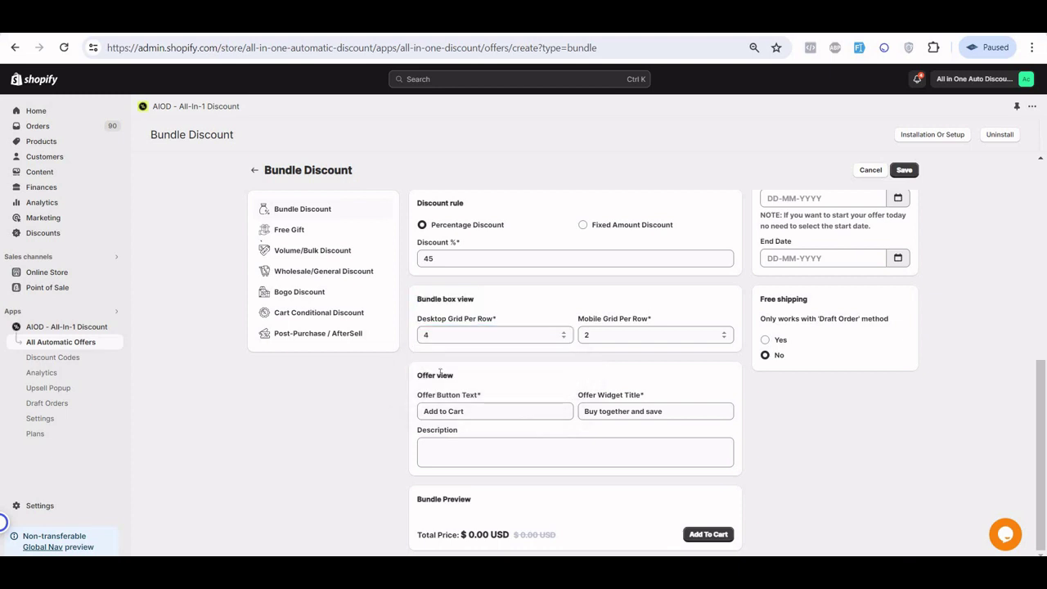
{"action": "triple_click", "coordinate": [440, 374]}
{"action": "left_click", "coordinate": [488, 412]}
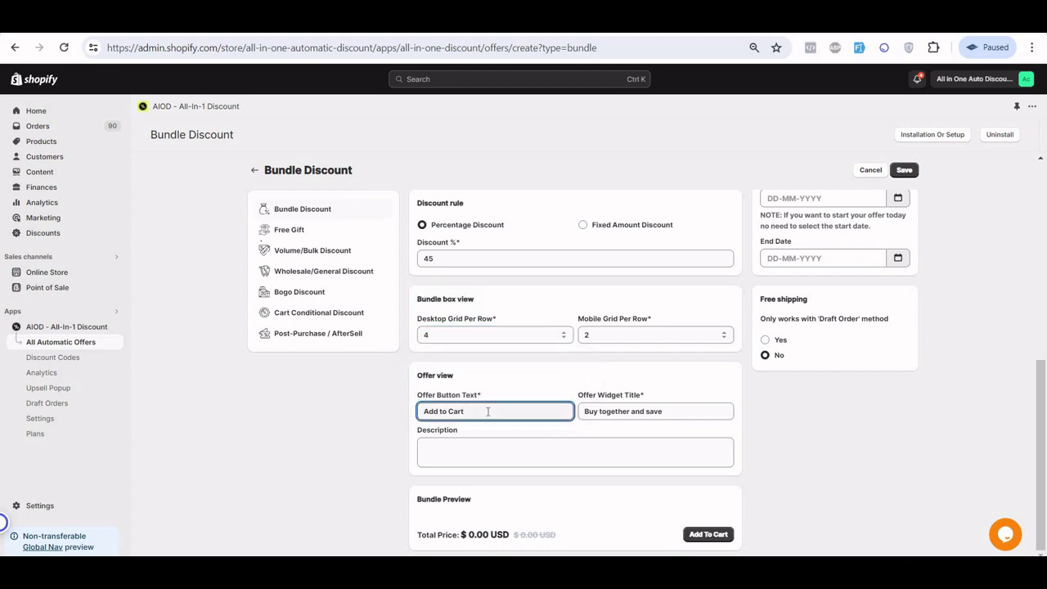
Step: Edit the offer button text, then undo back to 'Add to Cart'
{"action": "key", "text": "BackSpace"}
{"action": "key", "text": "BackSpace"}
{"action": "key", "text": "BackSpace"}
{"action": "key", "text": "BackSpace"}
{"action": "key", "text": "BackSpace"}
{"action": "key", "text": "BackSpace"}
{"action": "key", "text": "BackSpace"}
{"action": "type", "text": "Bundle"}
{"action": "triple_click", "coordinate": [487, 412]}
{"action": "left_click", "coordinate": [488, 411]}
{"action": "key", "text": "BackSpace"}
{"action": "key", "text": "BackSpace"}
{"action": "key", "text": "BackSpace"}
{"action": "key", "text": "BackSpace"}
{"action": "key", "text": "BackSpace"}
{"action": "key", "text": "BackSpace"}
{"action": "key", "text": "BackSpace"}
{"action": "key", "text": "ctrl+z"}
{"action": "left_click", "coordinate": [482, 412]}
Step: Delete and restore the widget title 'Buy together and save'
{"action": "triple_click", "coordinate": [607, 396]}
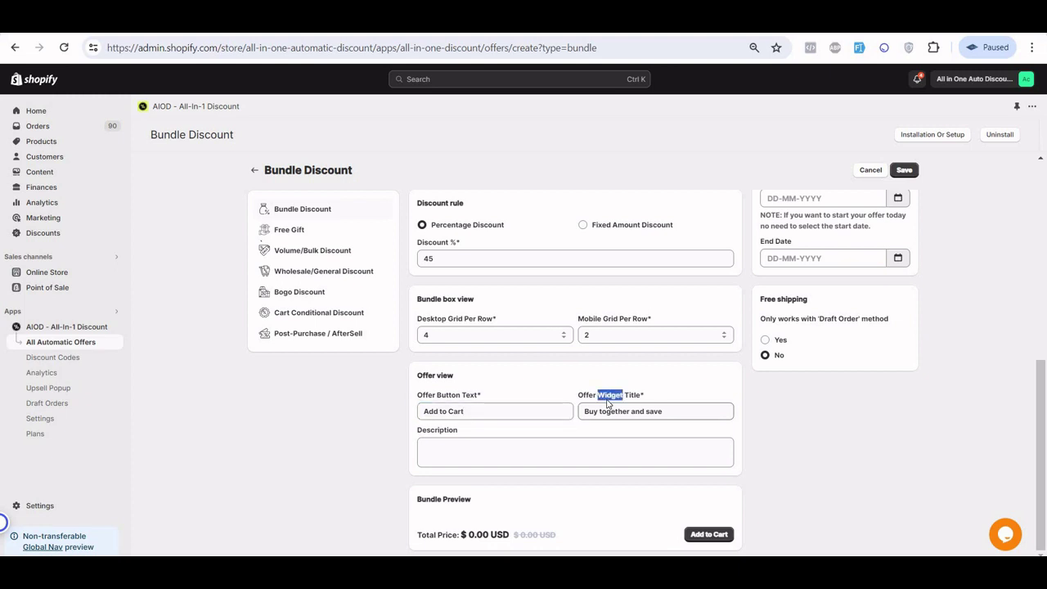
{"action": "triple_click", "coordinate": [675, 410]}
{"action": "key", "text": "BackSpace"}
{"action": "key", "text": "ctrl+z"}
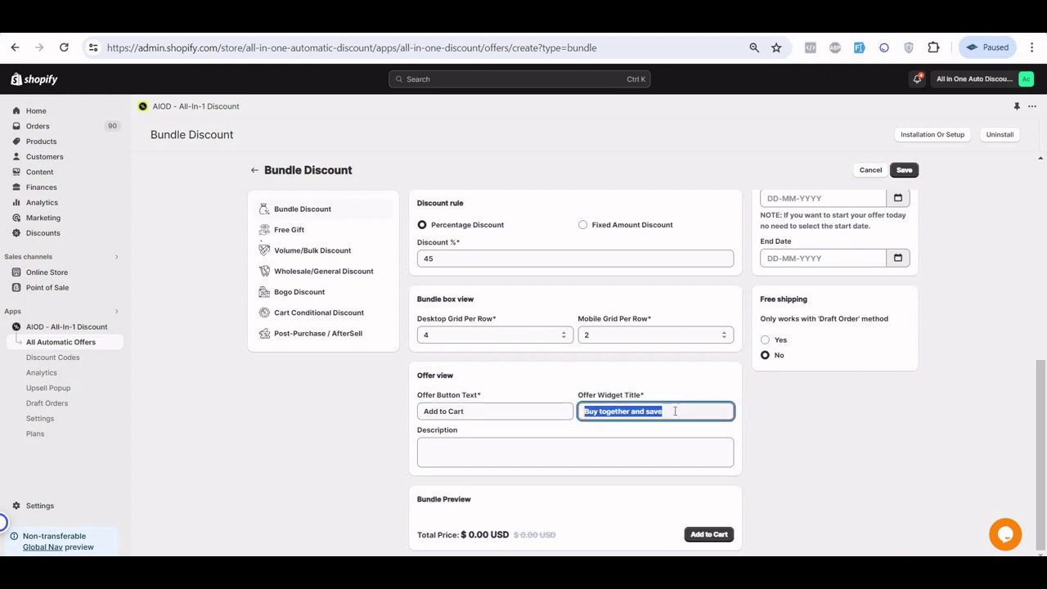
{"action": "left_click", "coordinate": [691, 432]}
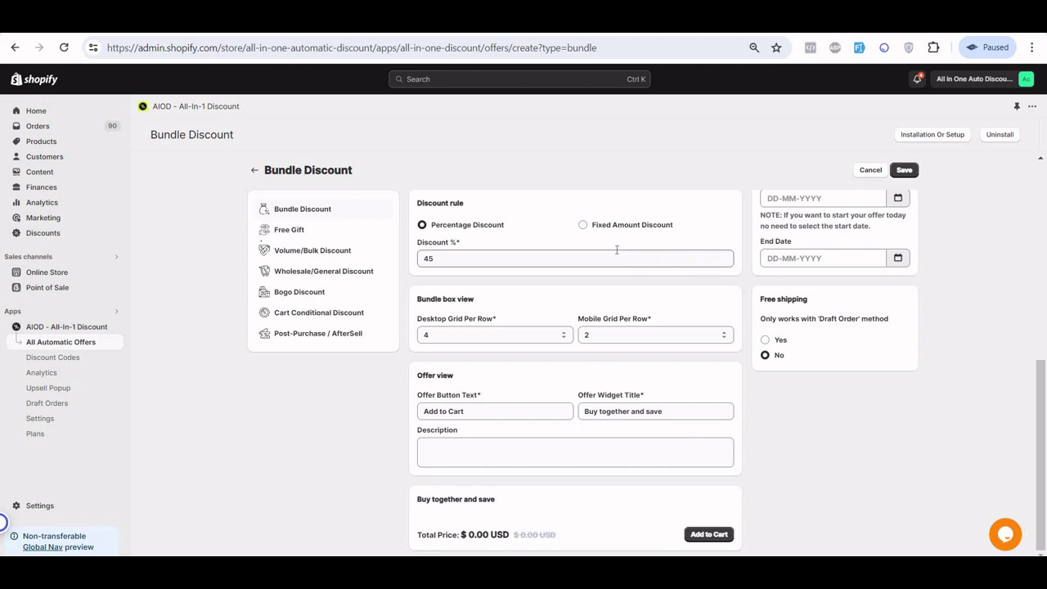
Step: Scroll the Bucket Beach Tote page to Bundle 1's $459.00 total, then back to the title
{"action": "scroll", "coordinate": [617, 249], "scroll_direction": "up", "scroll_amount": 10}
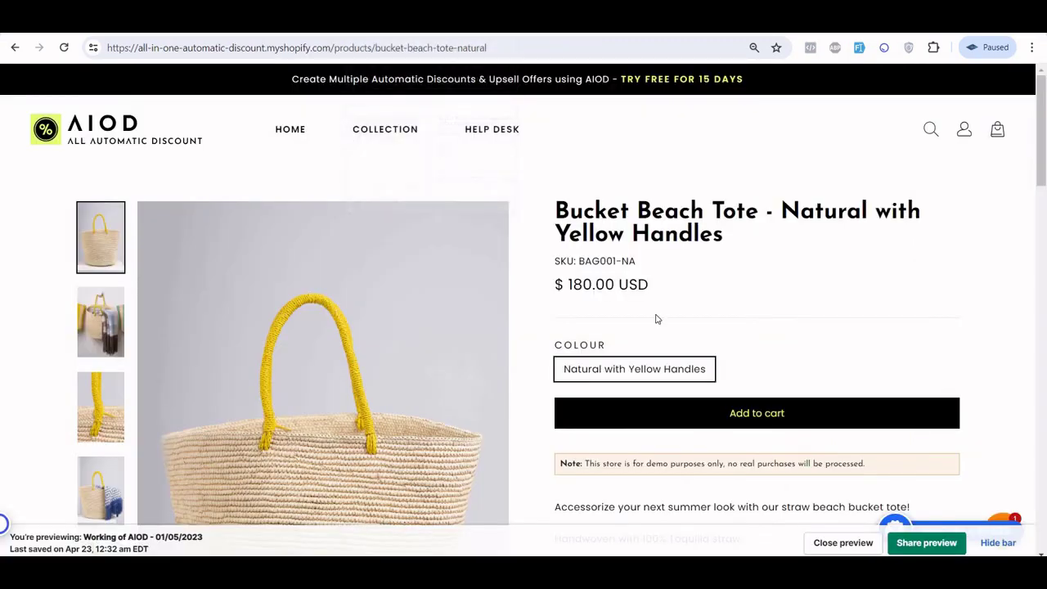
{"action": "scroll", "coordinate": [676, 358], "scroll_direction": "down", "scroll_amount": 6}
{"action": "scroll", "coordinate": [676, 357], "scroll_direction": "down", "scroll_amount": 3}
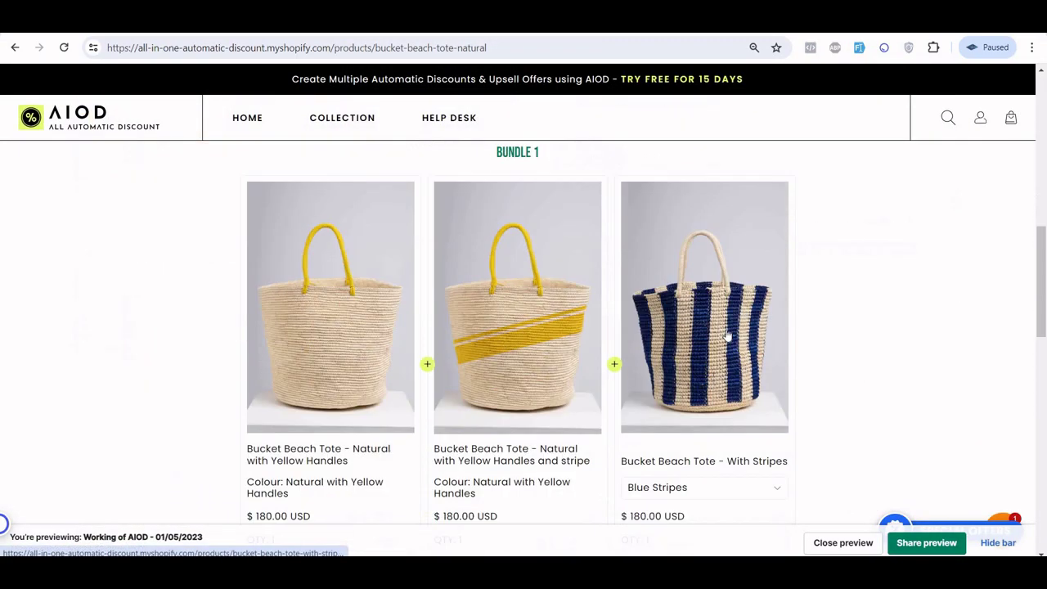
{"action": "triple_click", "coordinate": [525, 149]}
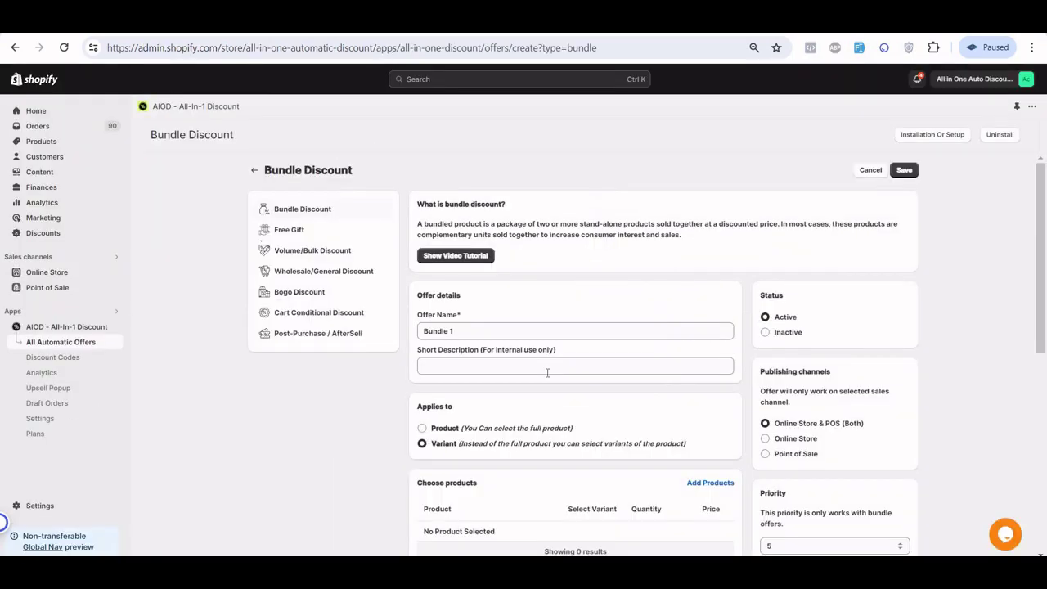
{"action": "scroll", "coordinate": [547, 373], "scroll_direction": "down", "scroll_amount": 5}
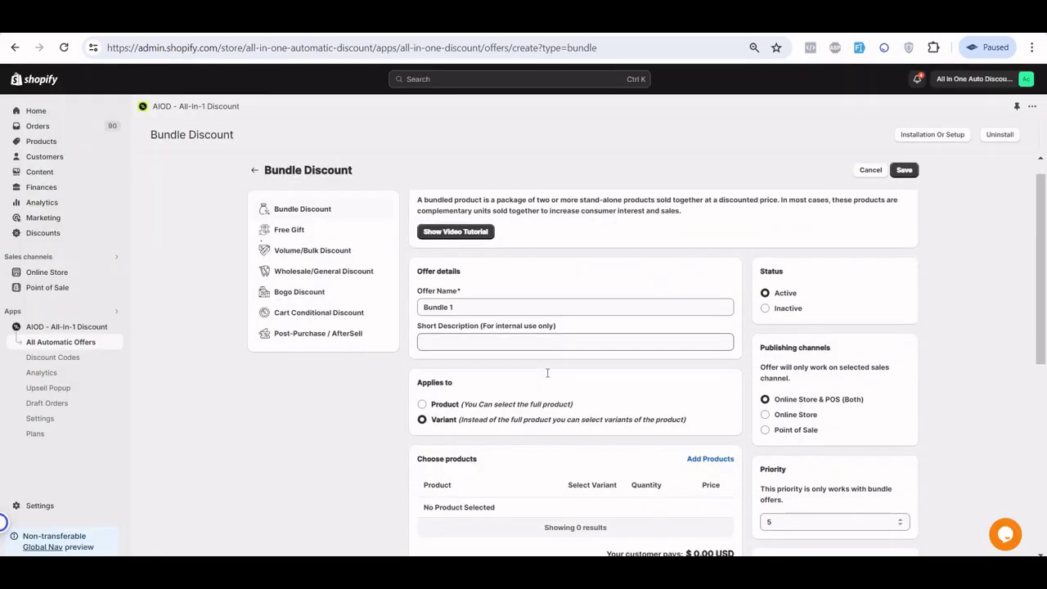
{"action": "scroll", "coordinate": [547, 372], "scroll_direction": "up", "scroll_amount": 1}
{"action": "scroll", "coordinate": [551, 374], "scroll_direction": "down", "scroll_amount": 1}
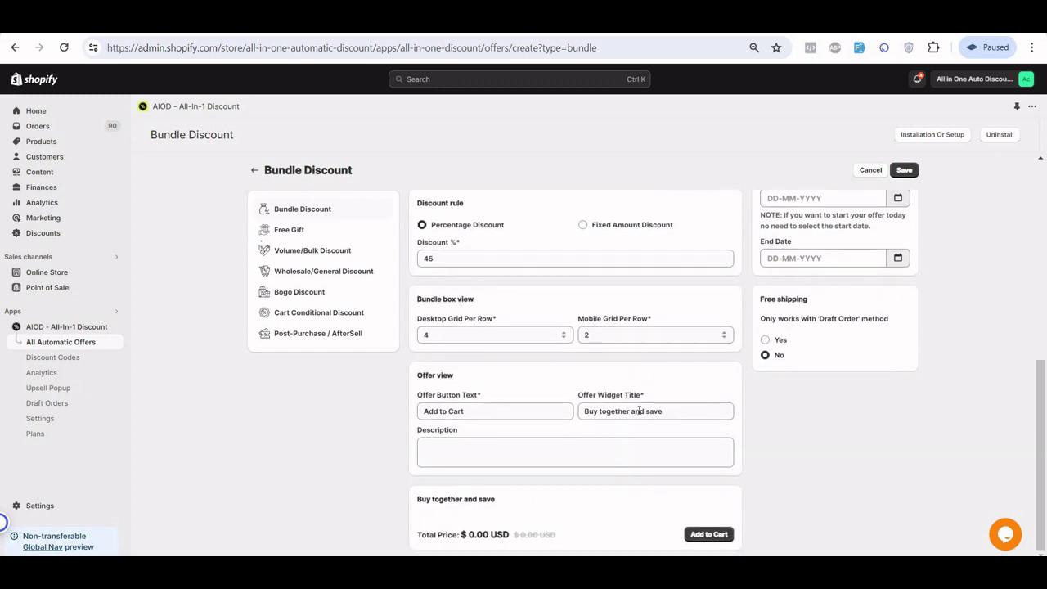
{"action": "triple_click", "coordinate": [638, 412]}
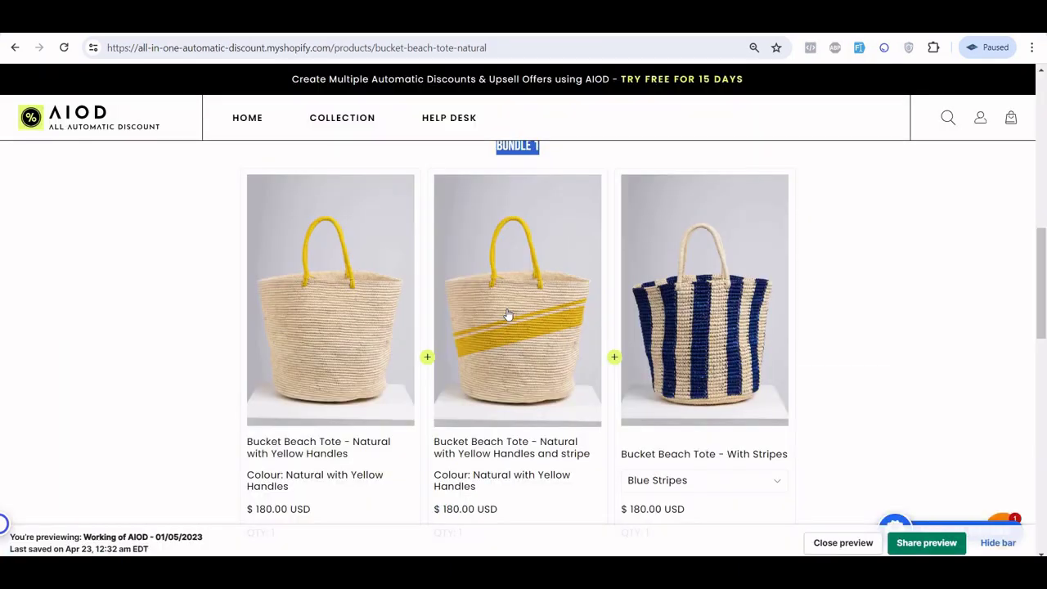
{"action": "scroll", "coordinate": [508, 315], "scroll_direction": "down", "scroll_amount": 2}
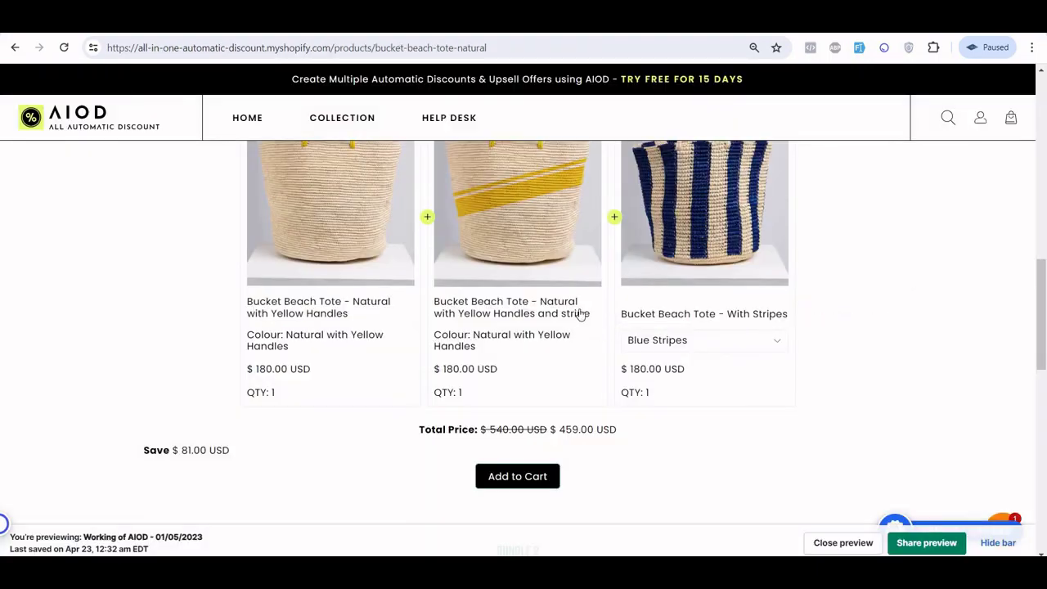
{"action": "scroll", "coordinate": [580, 315], "scroll_direction": "up", "scroll_amount": 8}
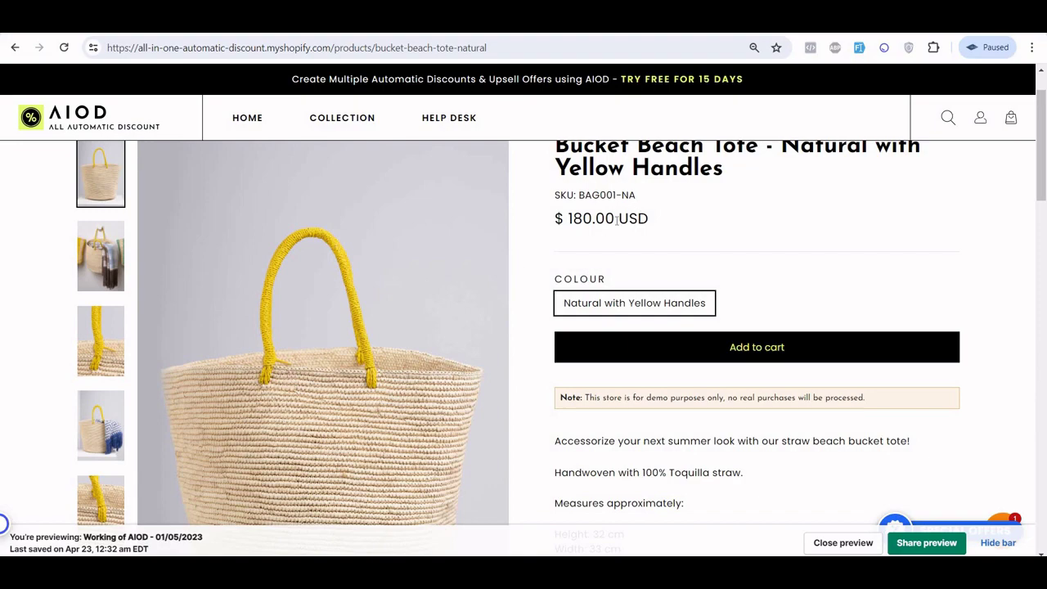
{"action": "scroll", "coordinate": [617, 219], "scroll_direction": "down", "scroll_amount": 8}
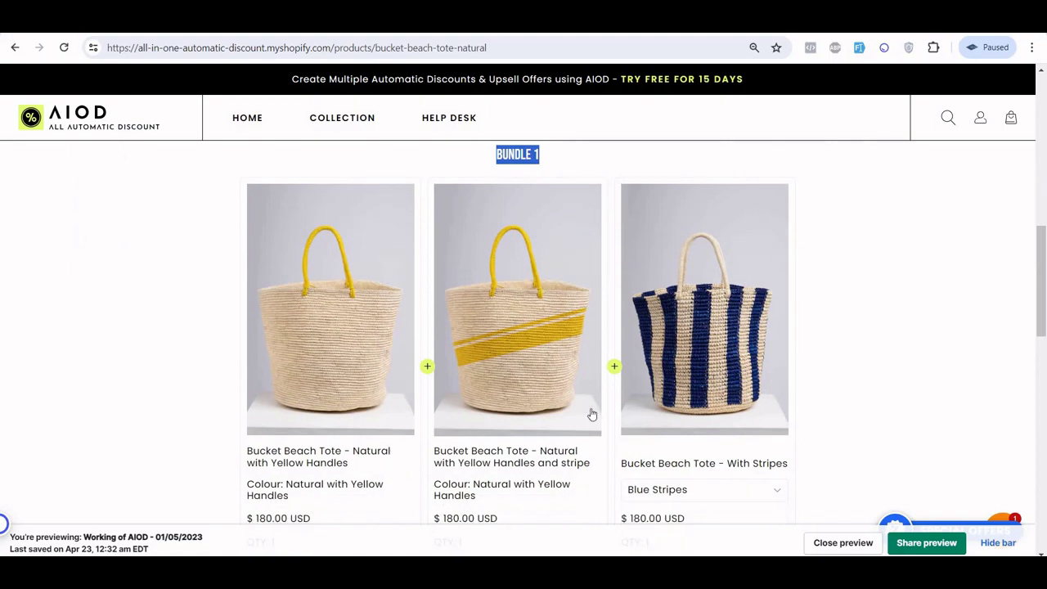
{"action": "scroll", "coordinate": [554, 353], "scroll_direction": "down", "scroll_amount": 5}
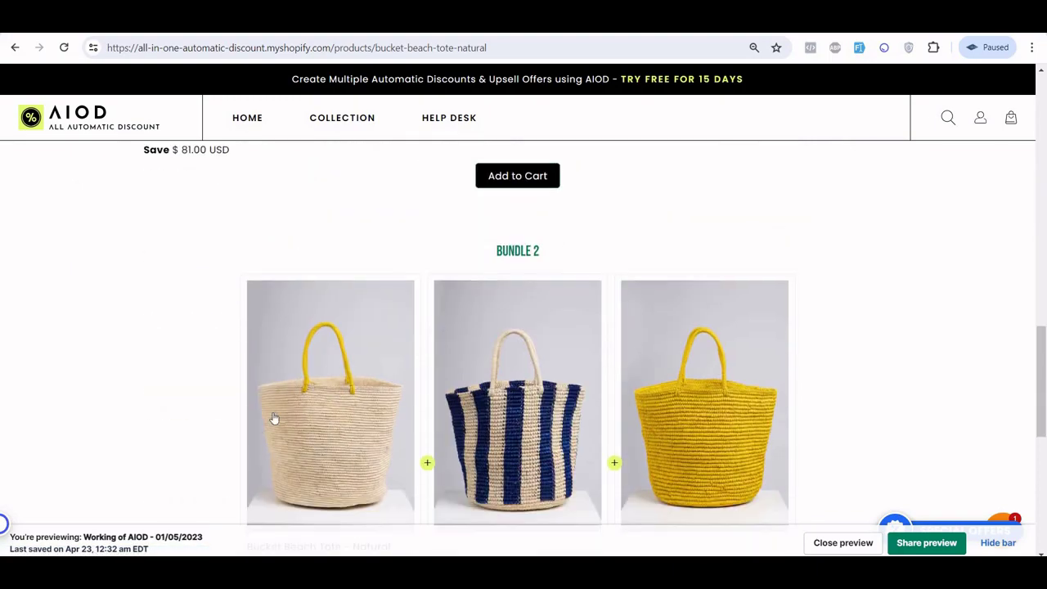
{"action": "scroll", "coordinate": [325, 376], "scroll_direction": "up", "scroll_amount": 5}
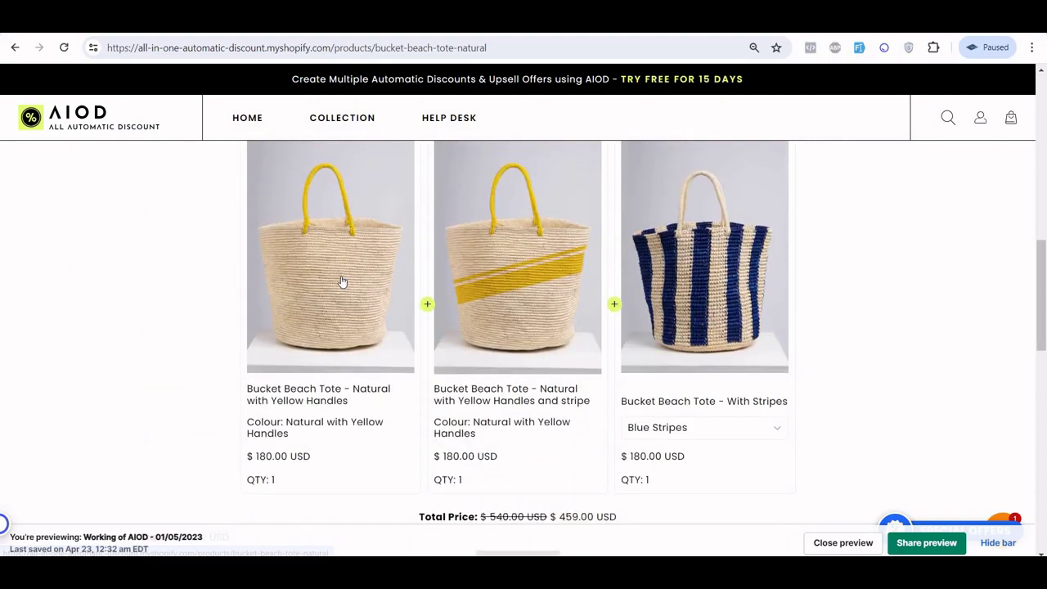
{"action": "scroll", "coordinate": [674, 347], "scroll_direction": "down", "scroll_amount": 5}
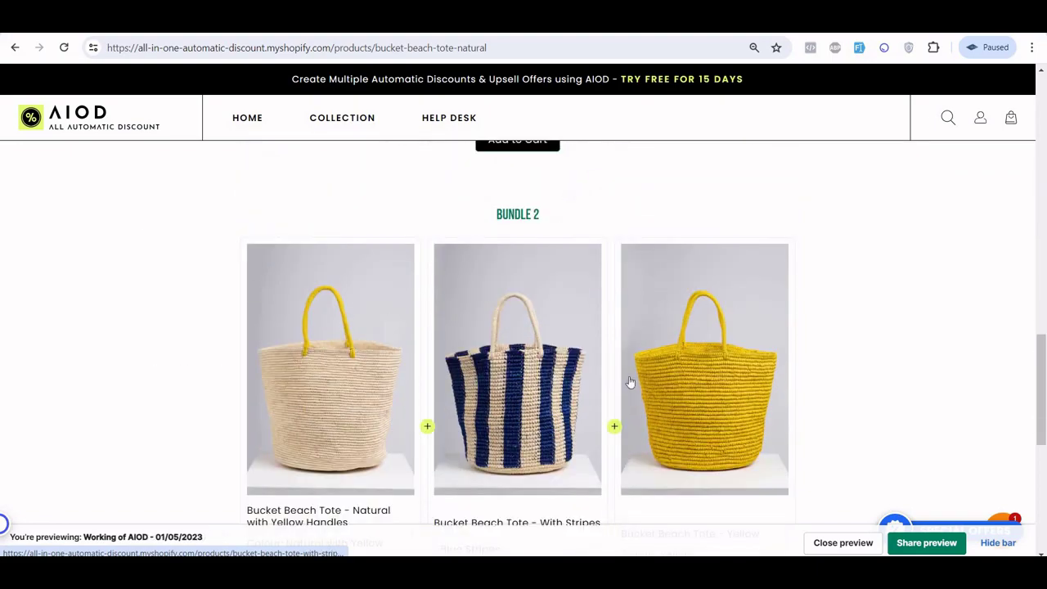
{"action": "scroll", "coordinate": [540, 462], "scroll_direction": "down", "scroll_amount": 2}
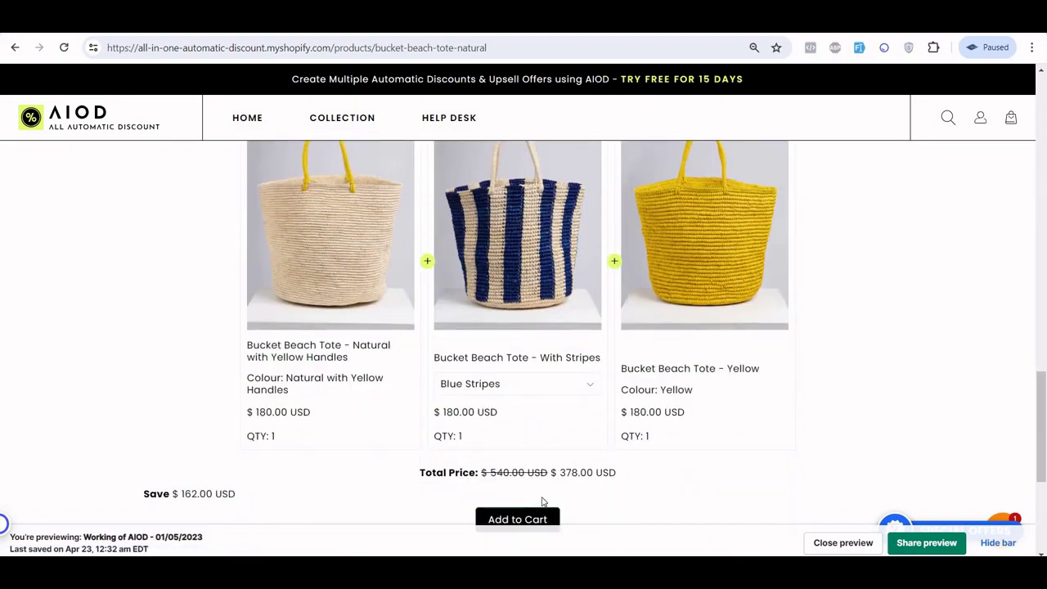
{"action": "scroll", "coordinate": [570, 346], "scroll_direction": "down", "scroll_amount": 1}
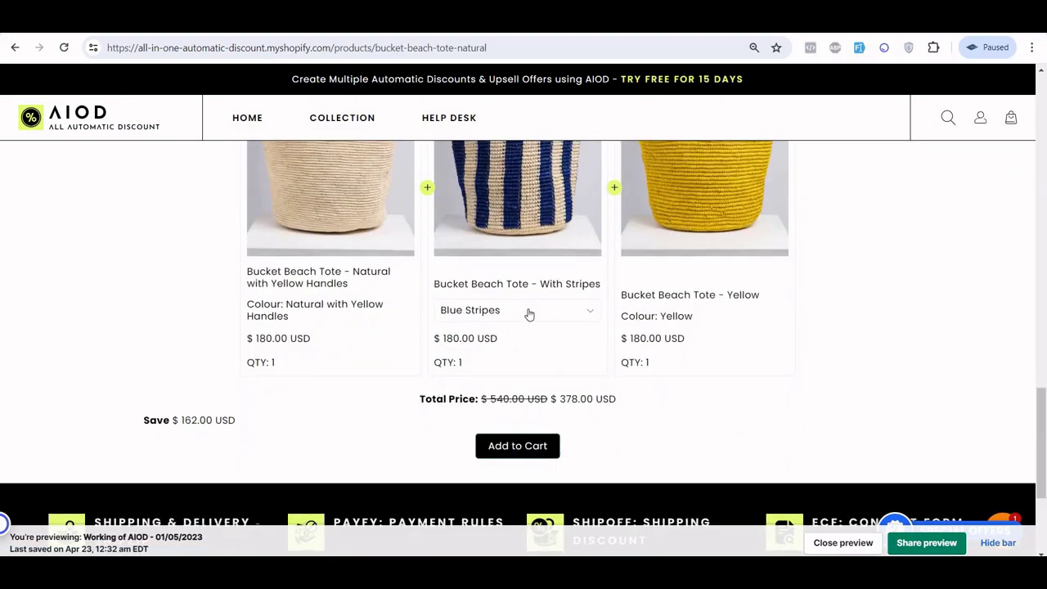
{"action": "left_click", "coordinate": [529, 315]}
{"action": "left_click", "coordinate": [500, 364]}
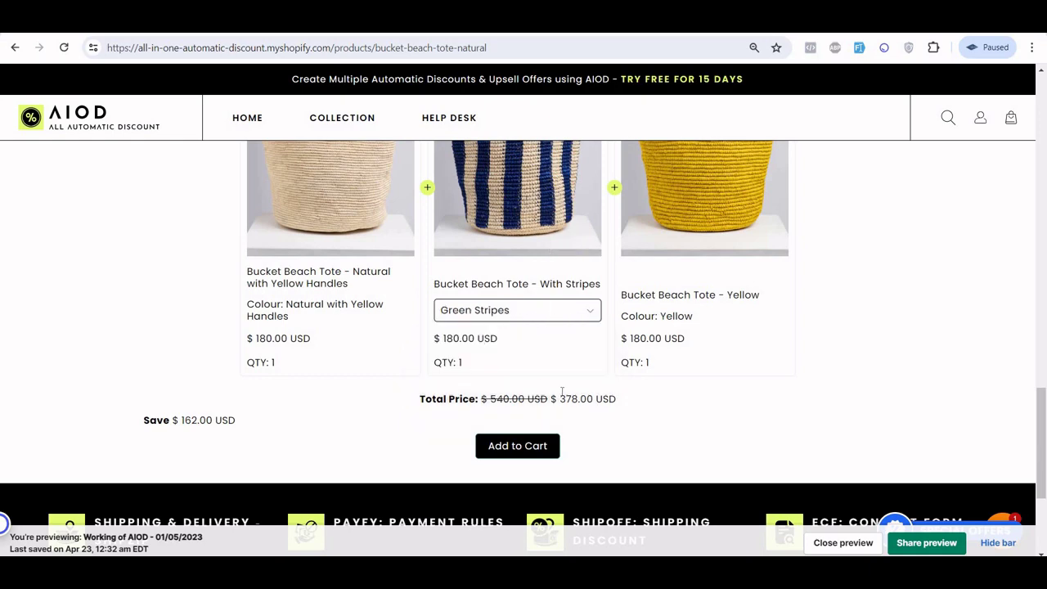
{"action": "left_click", "coordinate": [520, 310]}
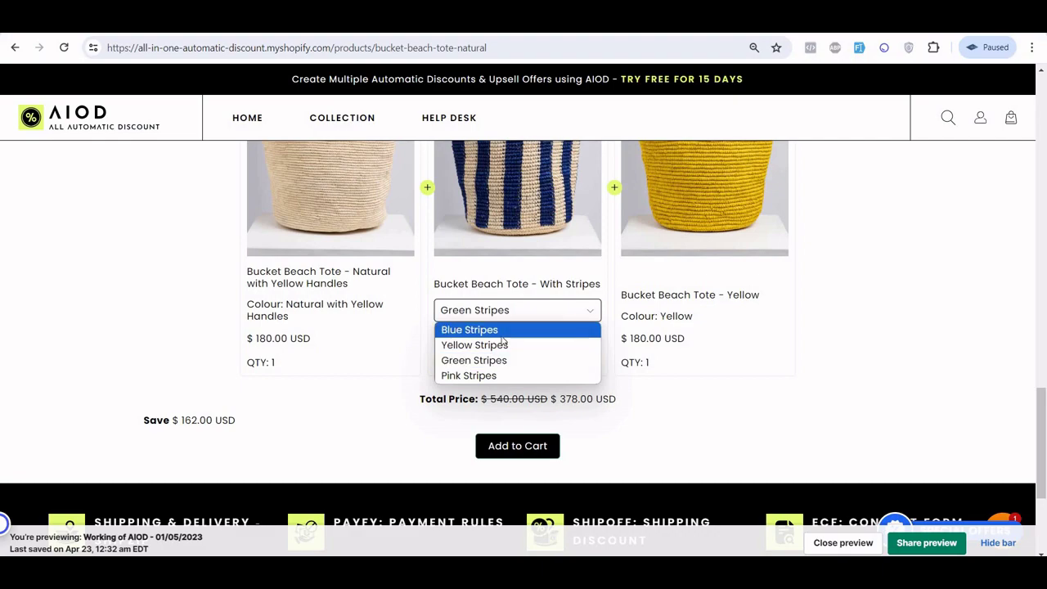
{"action": "left_click", "coordinate": [502, 330]}
{"action": "scroll", "coordinate": [502, 341], "scroll_direction": "up", "scroll_amount": 15}
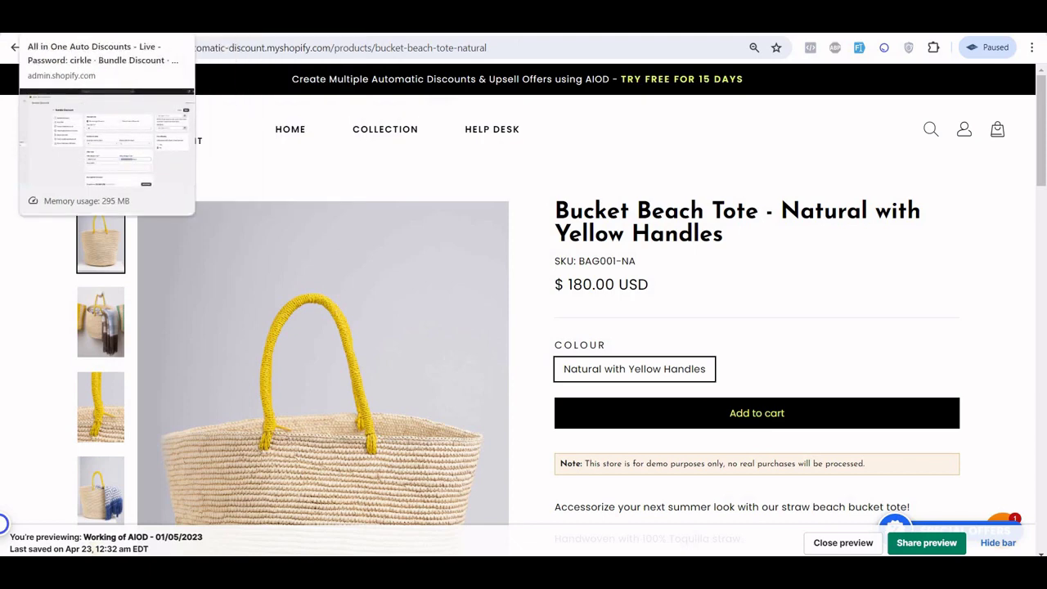
Step: Copy the all-bundles embed code from Bundle 3's shortcode details in All Offers
{"action": "left_click", "coordinate": [106, 18]}
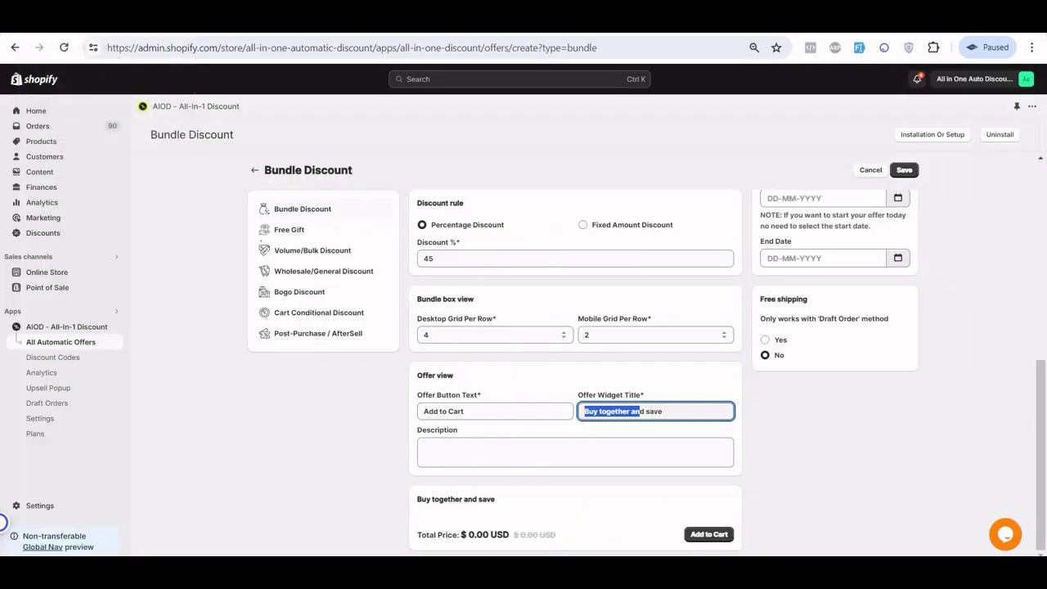
{"action": "left_click", "coordinate": [257, 171]}
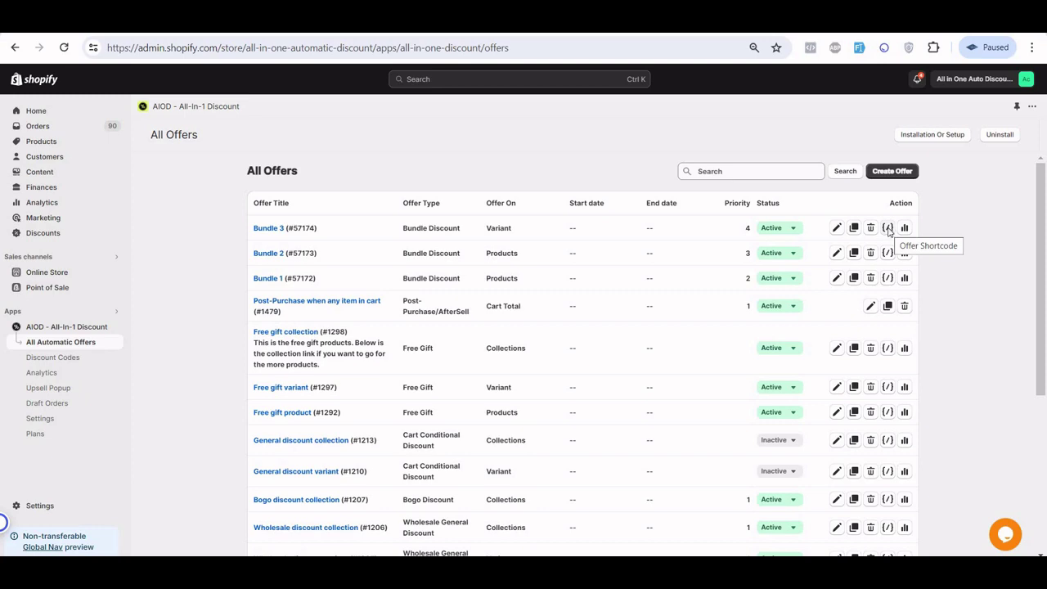
{"action": "left_click", "coordinate": [889, 229]}
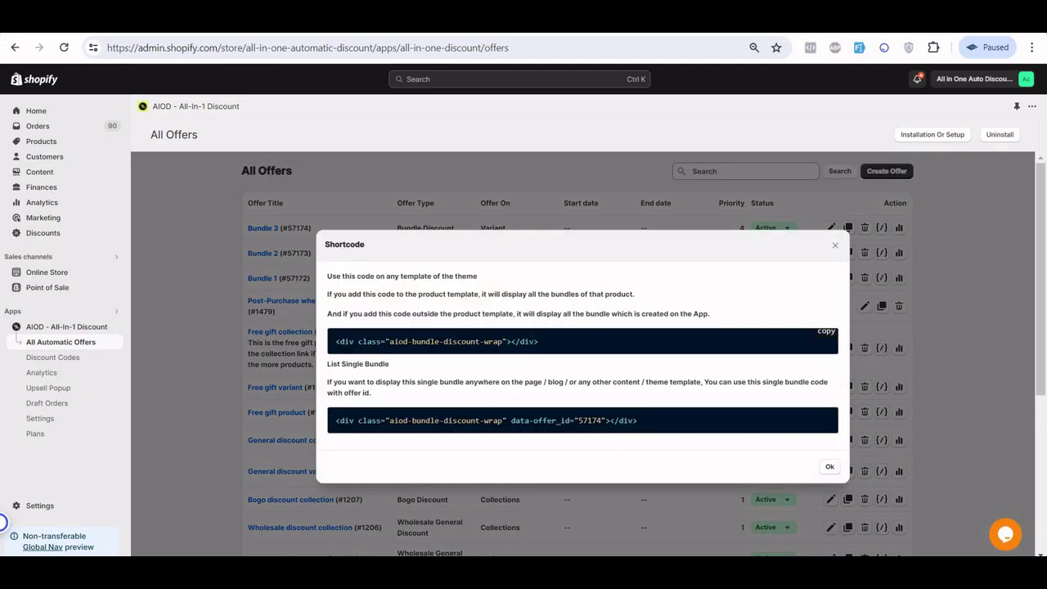
{"action": "left_click", "coordinate": [610, 333]}
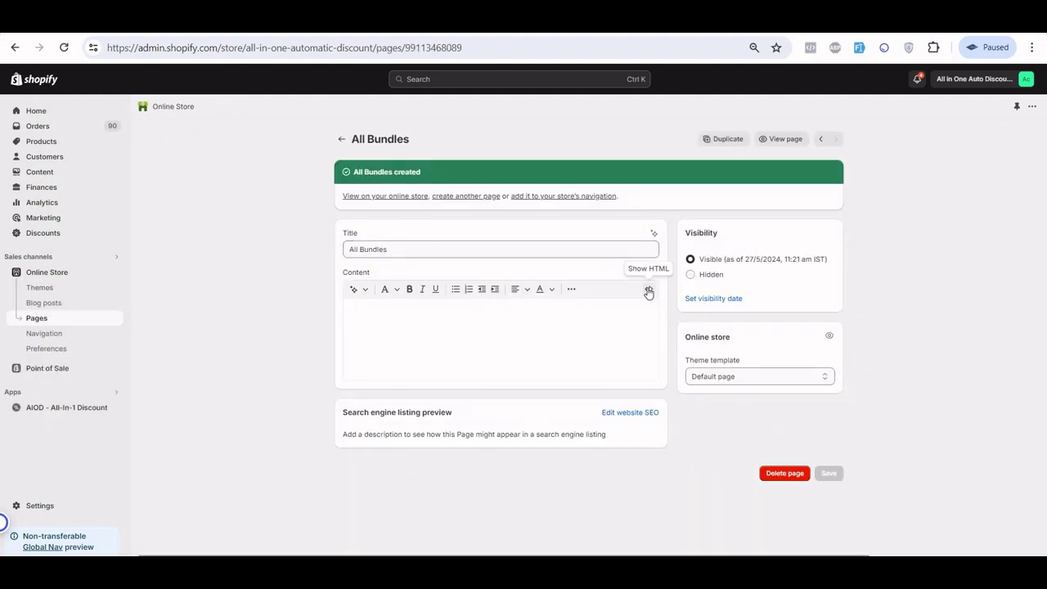
Step: Show the All Bundles page content as HTML and select the embed code line
{"action": "left_click", "coordinate": [649, 291]}
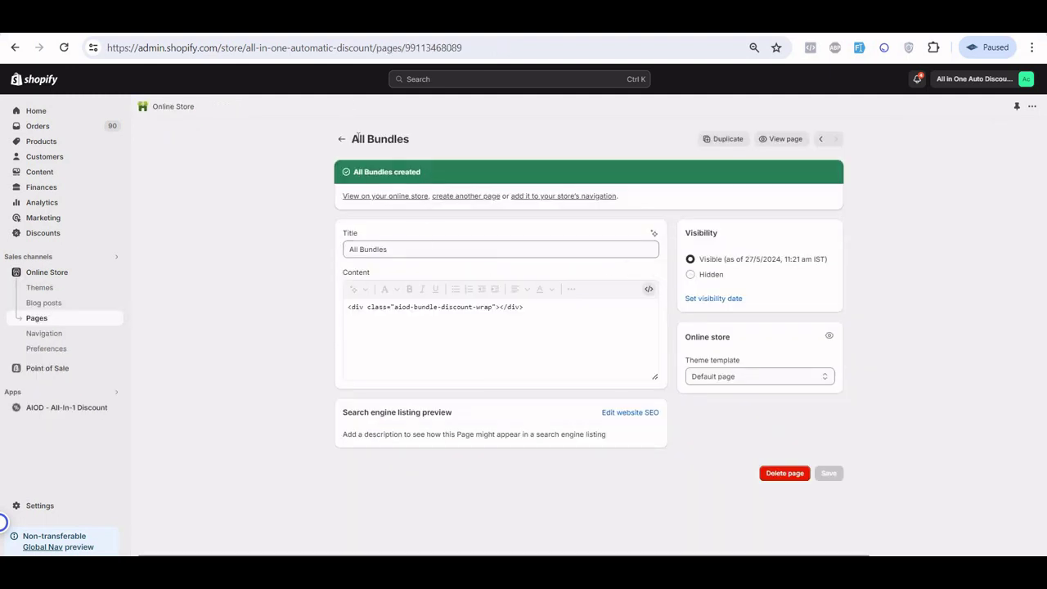
{"action": "left_click", "coordinate": [651, 290]}
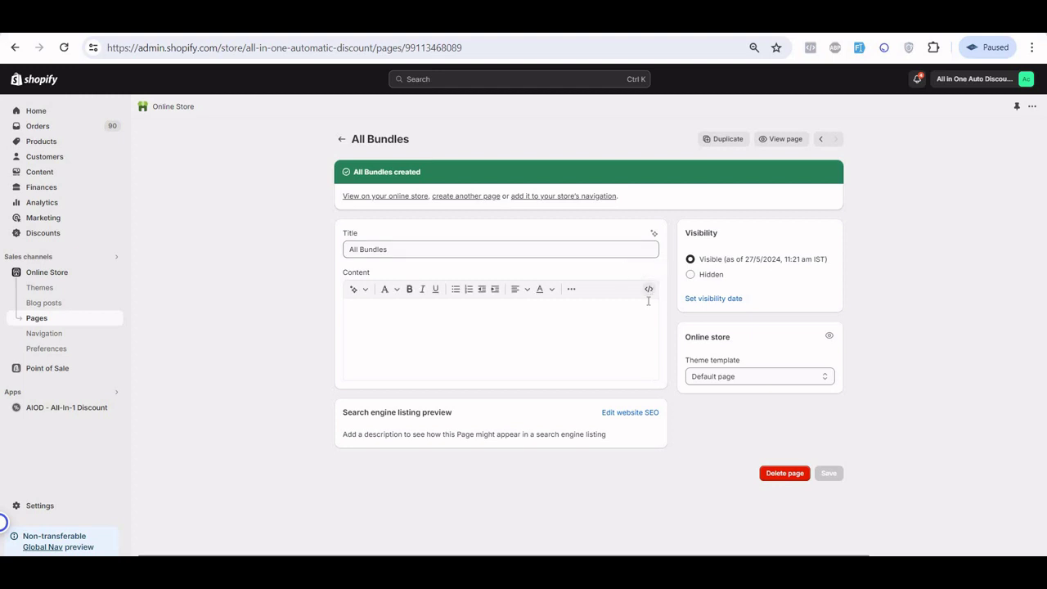
{"action": "left_click", "coordinate": [648, 291]}
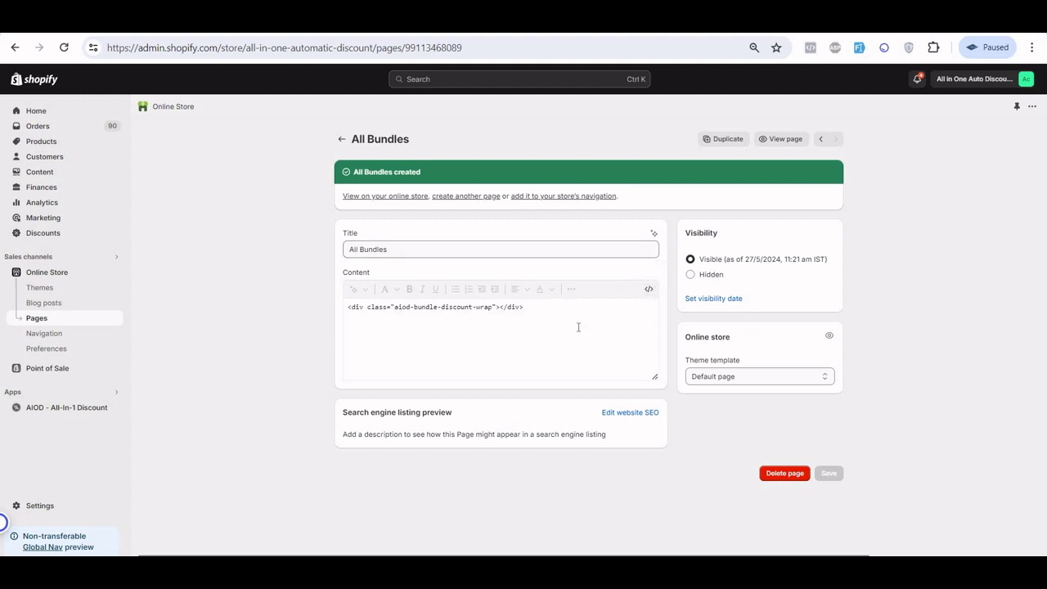
{"action": "triple_click", "coordinate": [579, 327]}
{"action": "left_click", "coordinate": [578, 327]}
{"action": "left_click", "coordinate": [472, 309]}
{"action": "key", "text": "ctrl+a"}
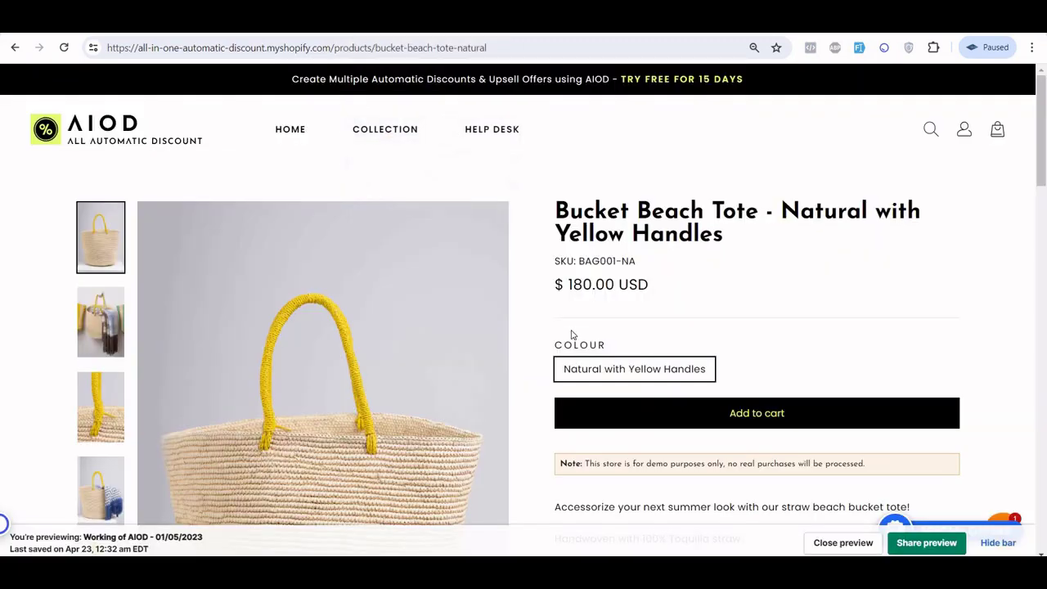
Step: Open the All Bundles page on the storefront
{"action": "scroll", "coordinate": [572, 329], "scroll_direction": "down", "scroll_amount": 8}
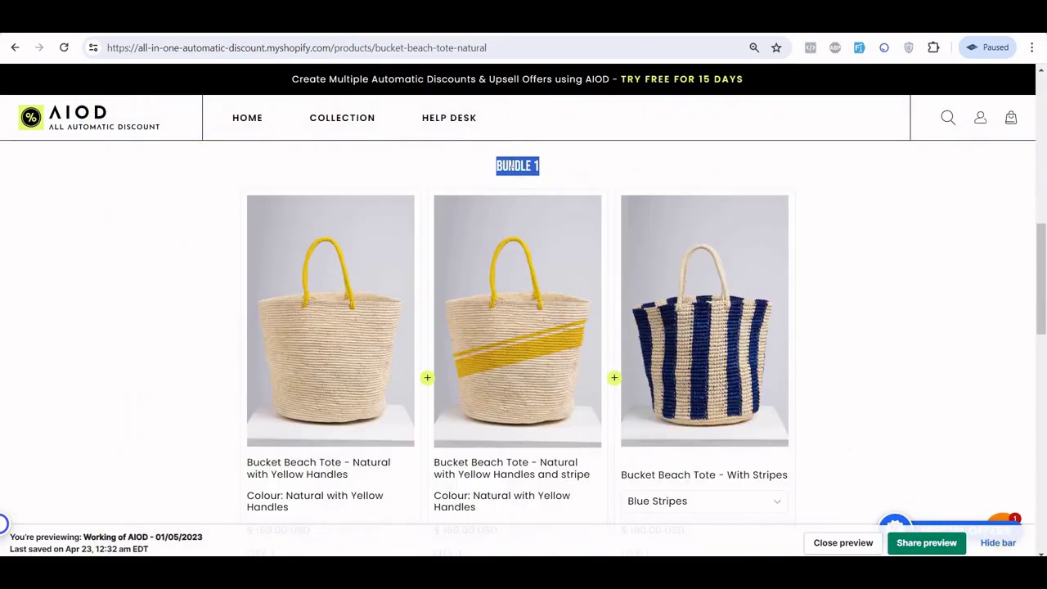
{"action": "left_click", "coordinate": [510, 153]}
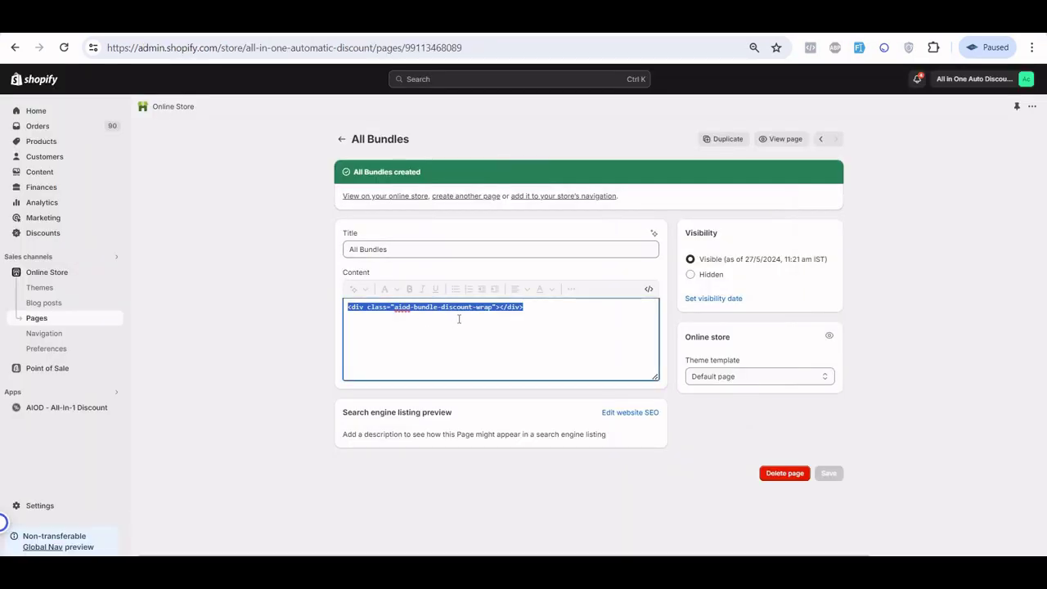
{"action": "left_click", "coordinate": [418, 145]}
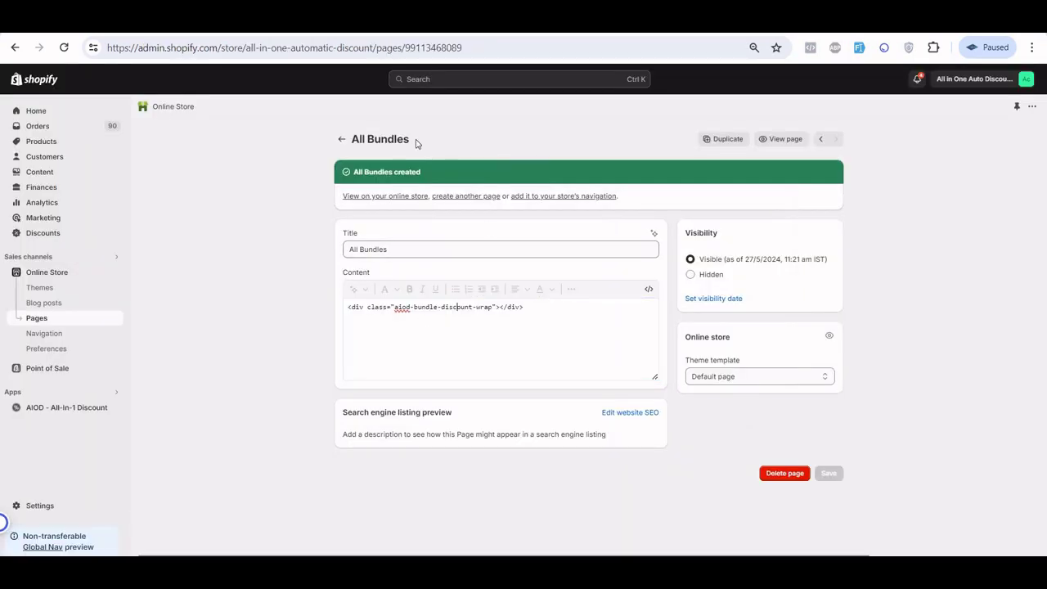
{"action": "left_click", "coordinate": [783, 139]}
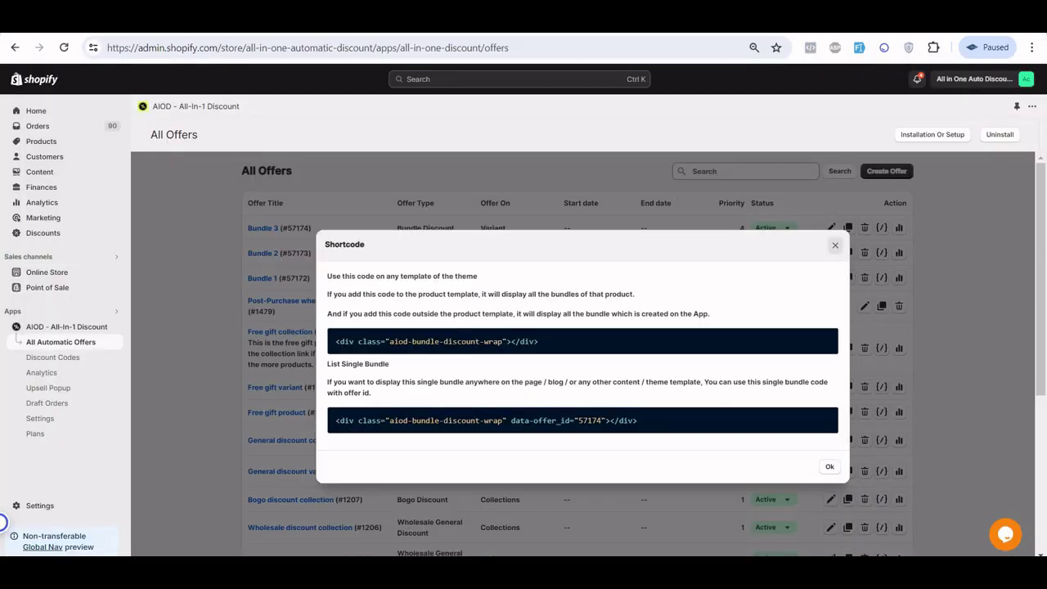
{"action": "left_click", "coordinate": [836, 246]}
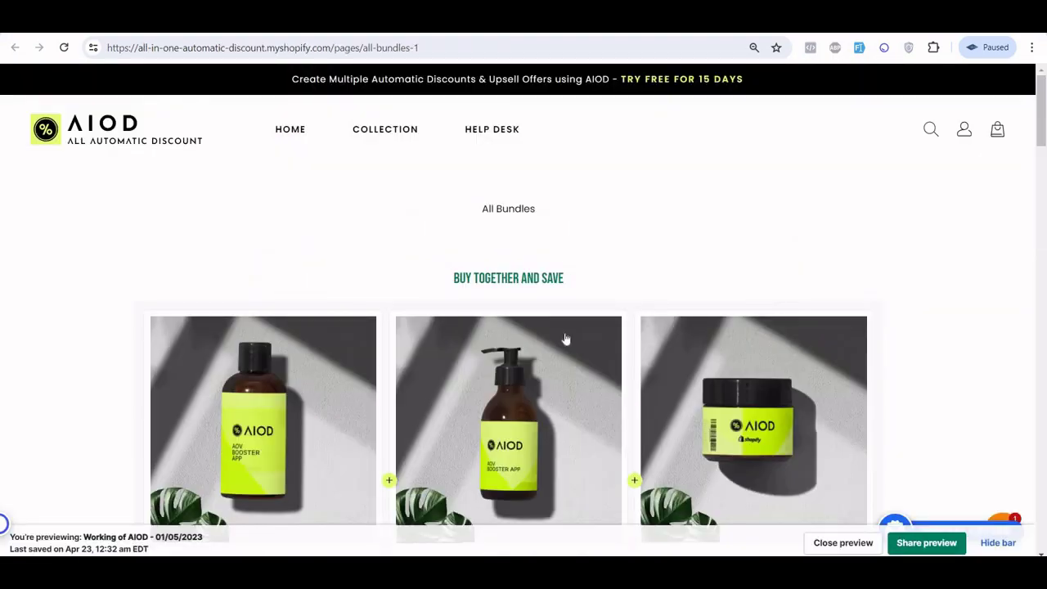
Step: Scroll through the All Bundles page's Buy Together and Save bundles, then return to All Offers
{"action": "scroll", "coordinate": [565, 338], "scroll_direction": "down", "scroll_amount": 10}
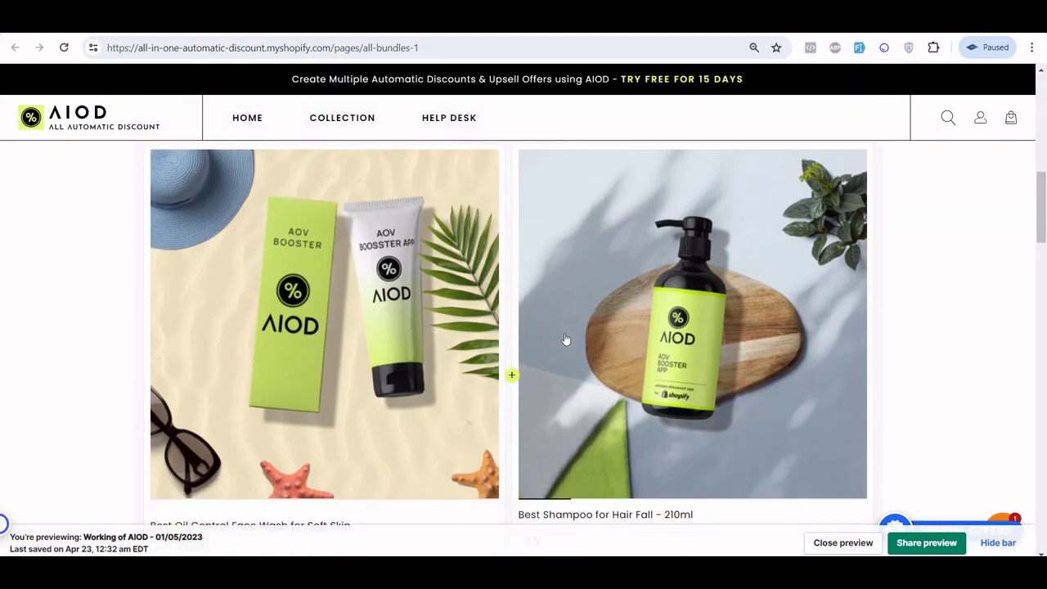
{"action": "scroll", "coordinate": [565, 339], "scroll_direction": "down", "scroll_amount": 5}
{"action": "scroll", "coordinate": [565, 339], "scroll_direction": "down", "scroll_amount": 2}
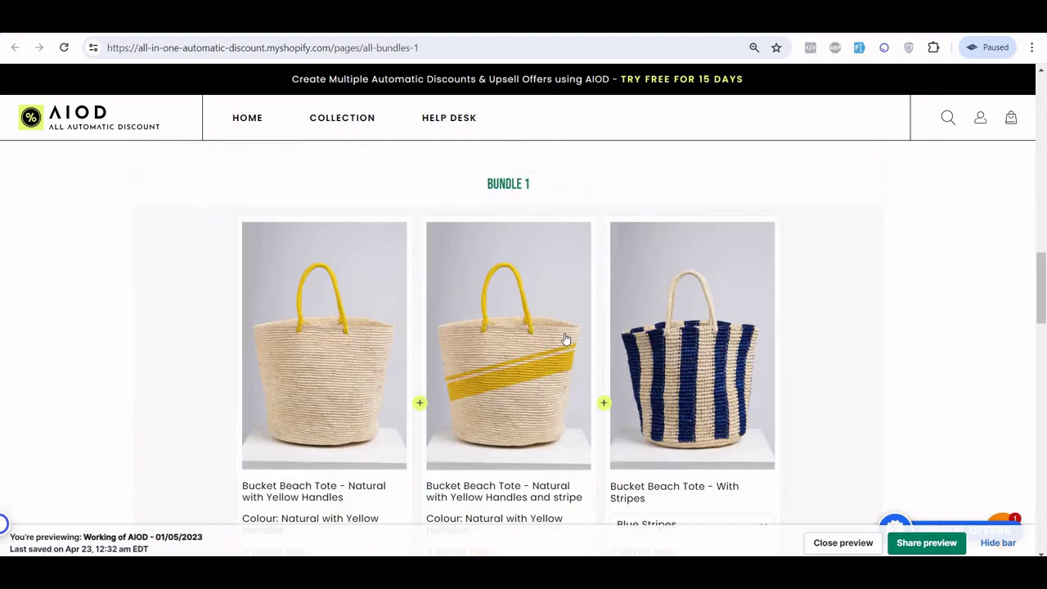
{"action": "scroll", "coordinate": [565, 339], "scroll_direction": "down", "scroll_amount": 9}
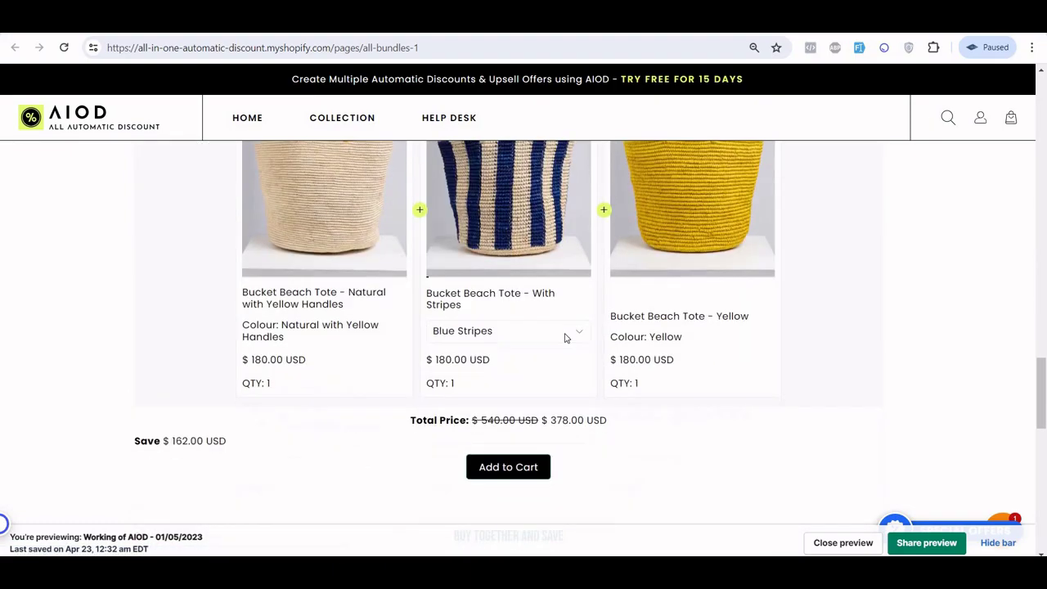
{"action": "scroll", "coordinate": [564, 337], "scroll_direction": "down", "scroll_amount": 6}
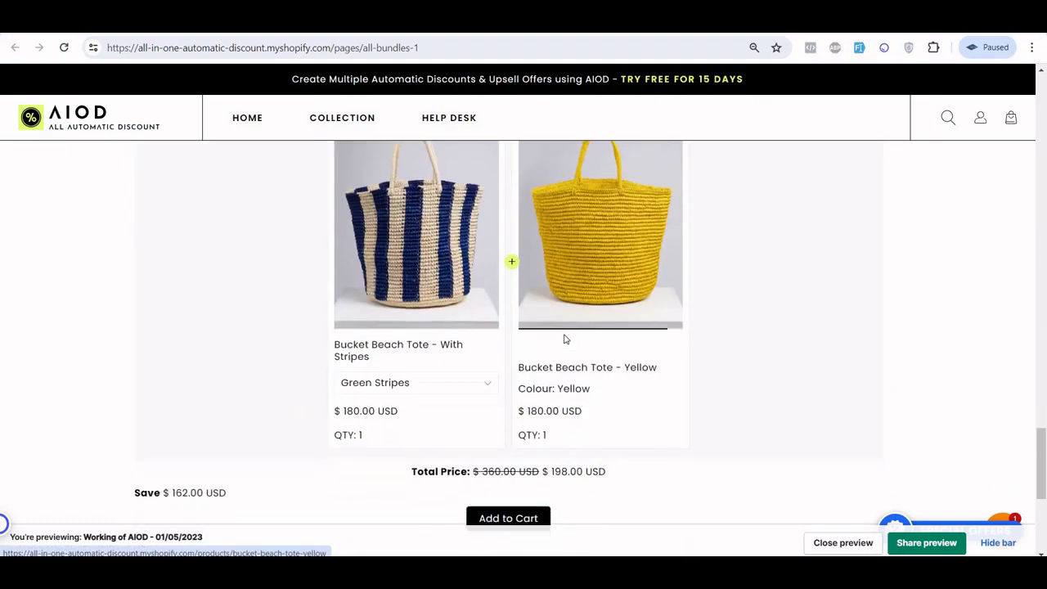
{"action": "scroll", "coordinate": [565, 339], "scroll_direction": "down", "scroll_amount": 3}
{"action": "scroll", "coordinate": [565, 339], "scroll_direction": "up", "scroll_amount": 15}
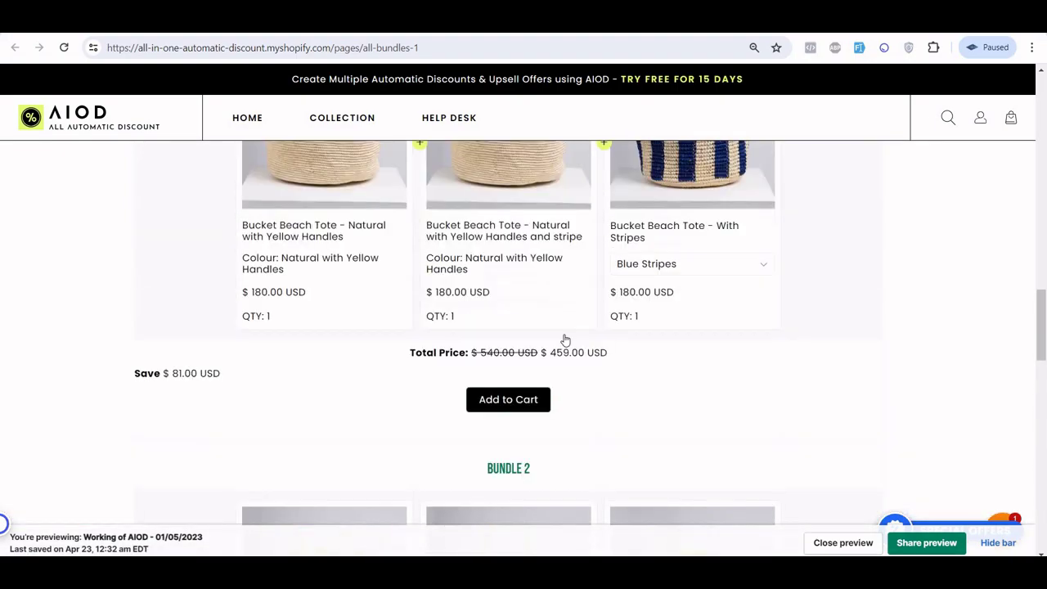
{"action": "scroll", "coordinate": [565, 339], "scroll_direction": "up", "scroll_amount": 8}
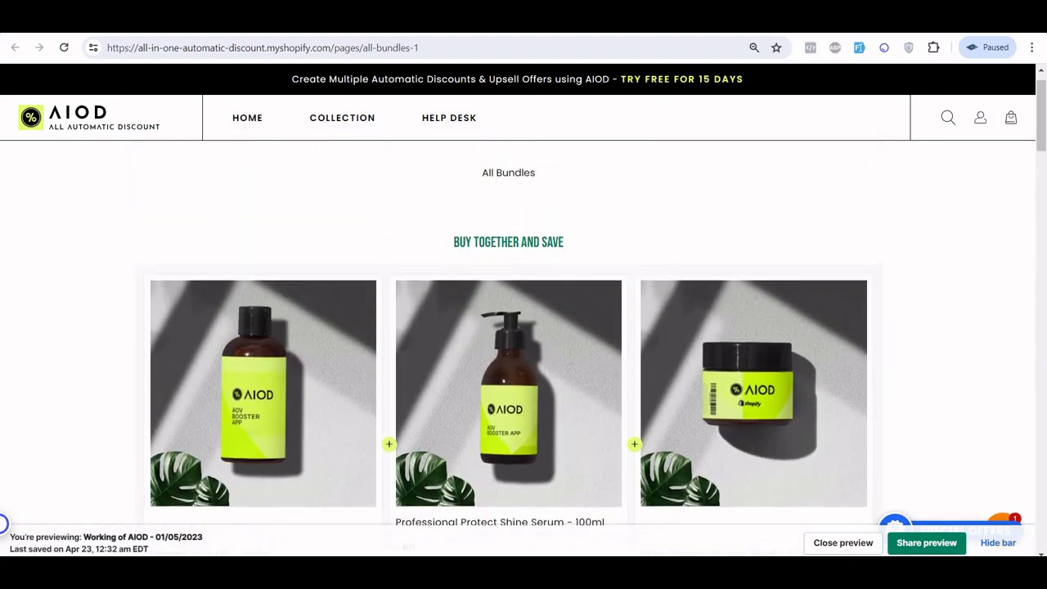
{"action": "key", "text": "ctrl+shift+Tab"}
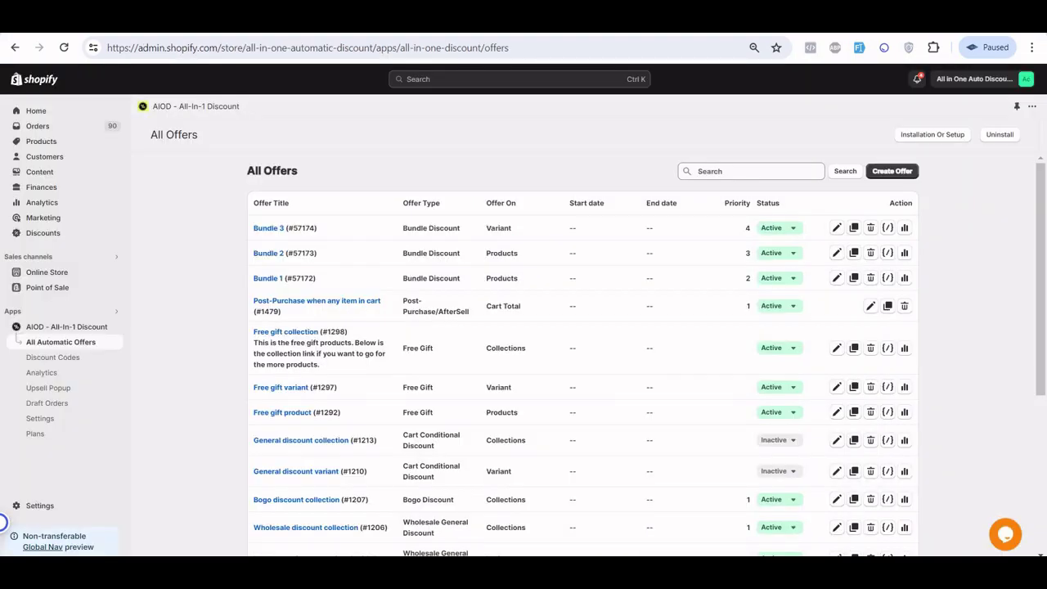
Step: Copy Bundle 3's single-bundle shortcode
{"action": "left_click", "coordinate": [889, 228]}
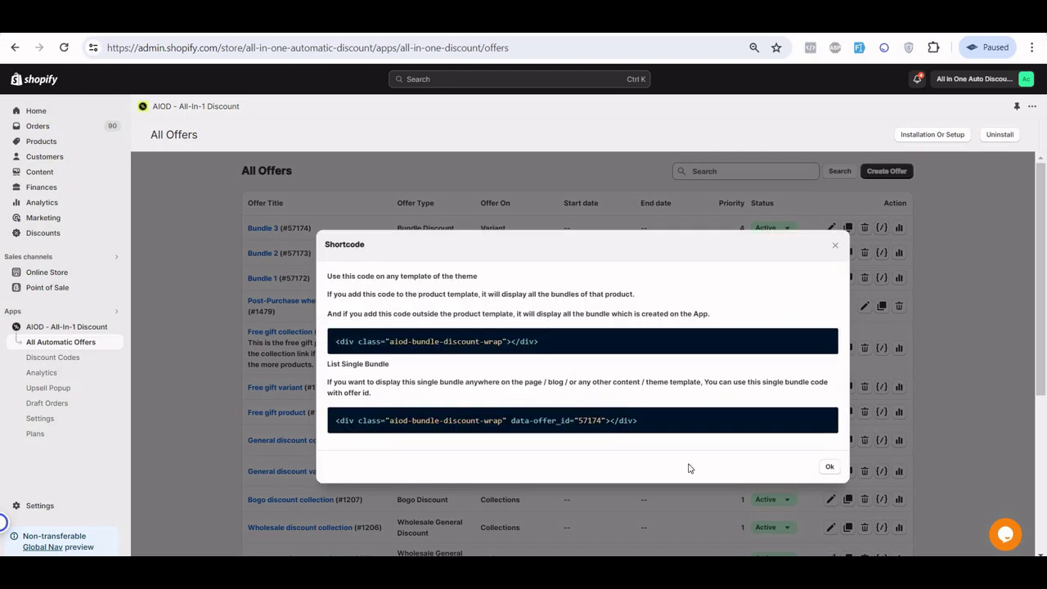
{"action": "mouse_move", "coordinate": [774, 412]}
{"action": "left_click", "coordinate": [826, 415]}
{"action": "left_click", "coordinate": [831, 470]}
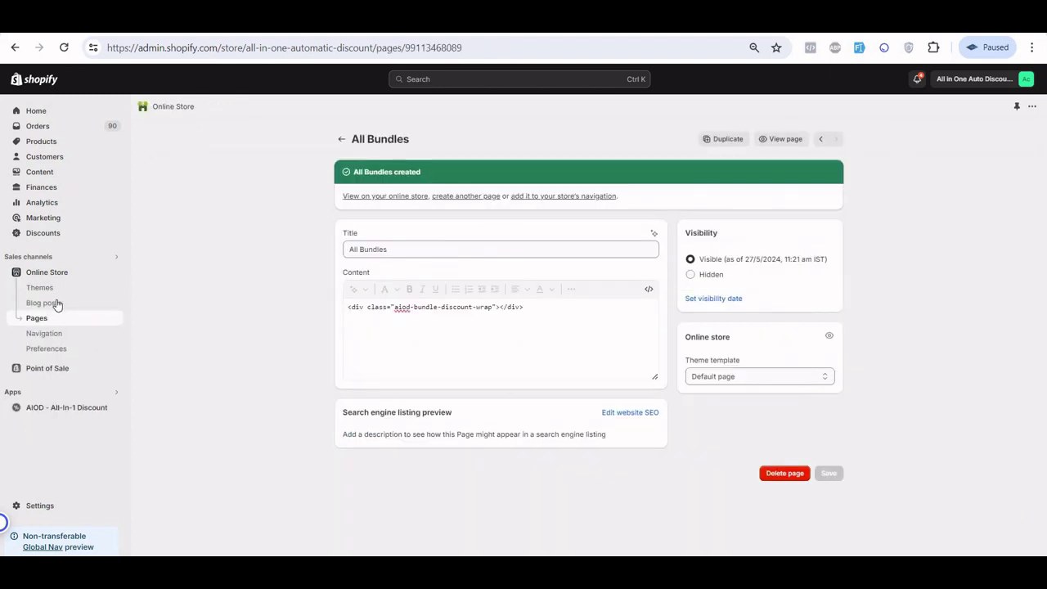
Step: Paste the shortcode into the 'Save this' post's HTML before Time-Sensitive Offers and save
{"action": "left_click", "coordinate": [56, 305]}
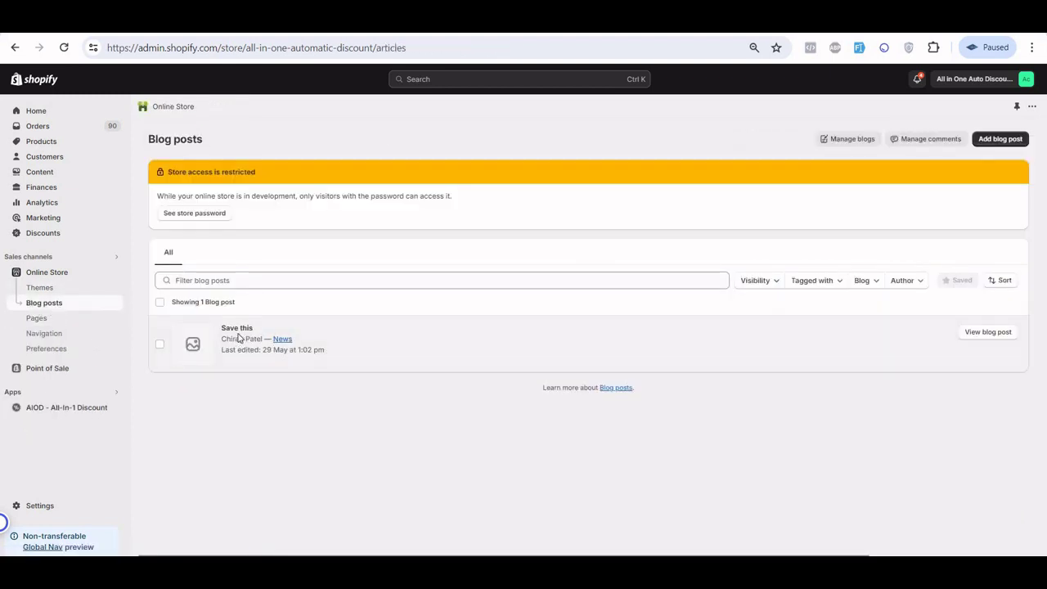
{"action": "left_click", "coordinate": [240, 338]}
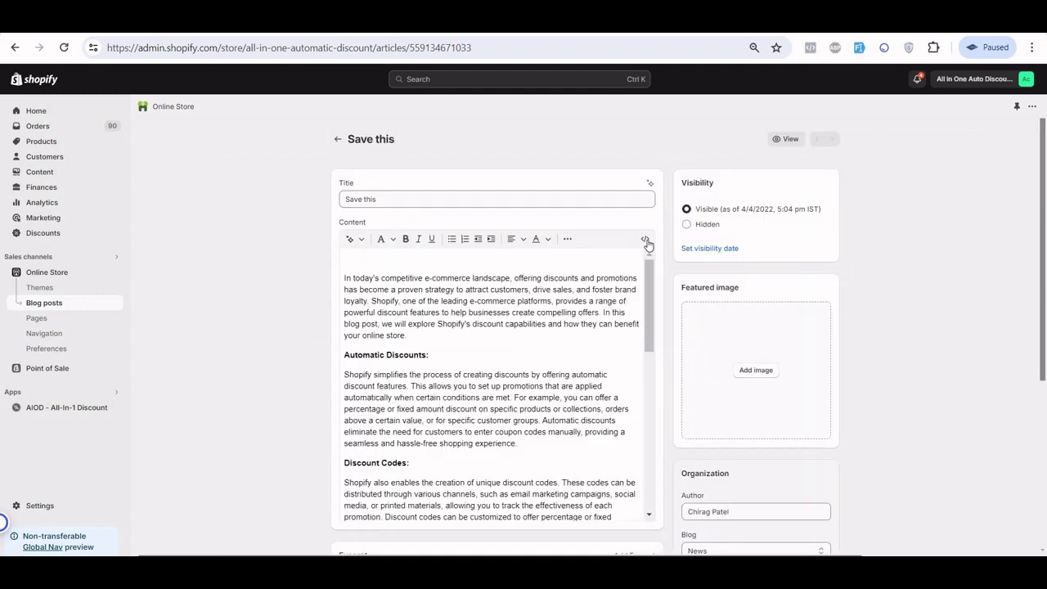
{"action": "scroll", "coordinate": [622, 289], "scroll_direction": "down", "scroll_amount": 2}
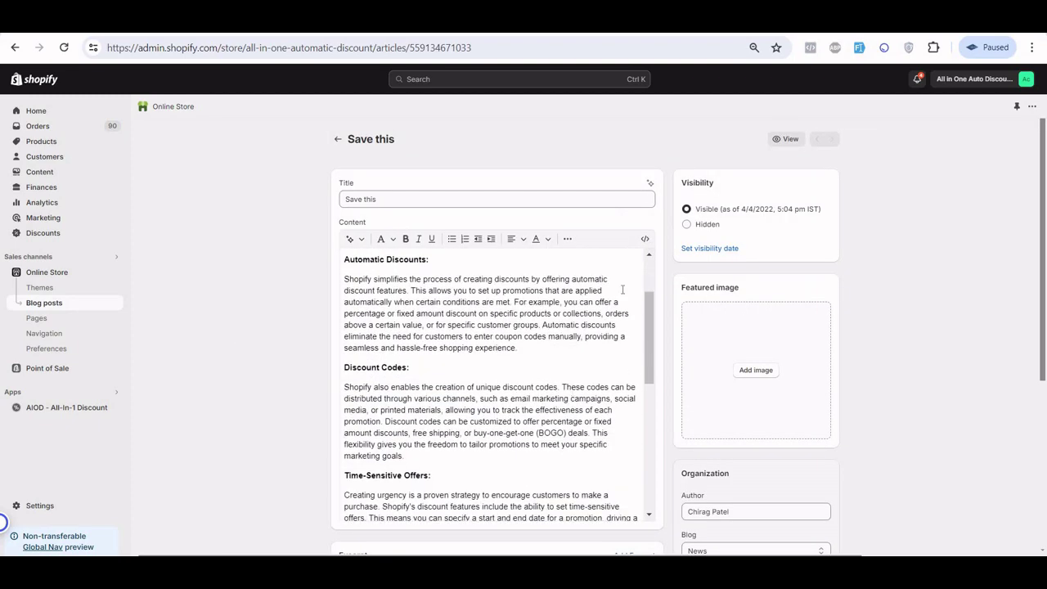
{"action": "left_click", "coordinate": [645, 240]}
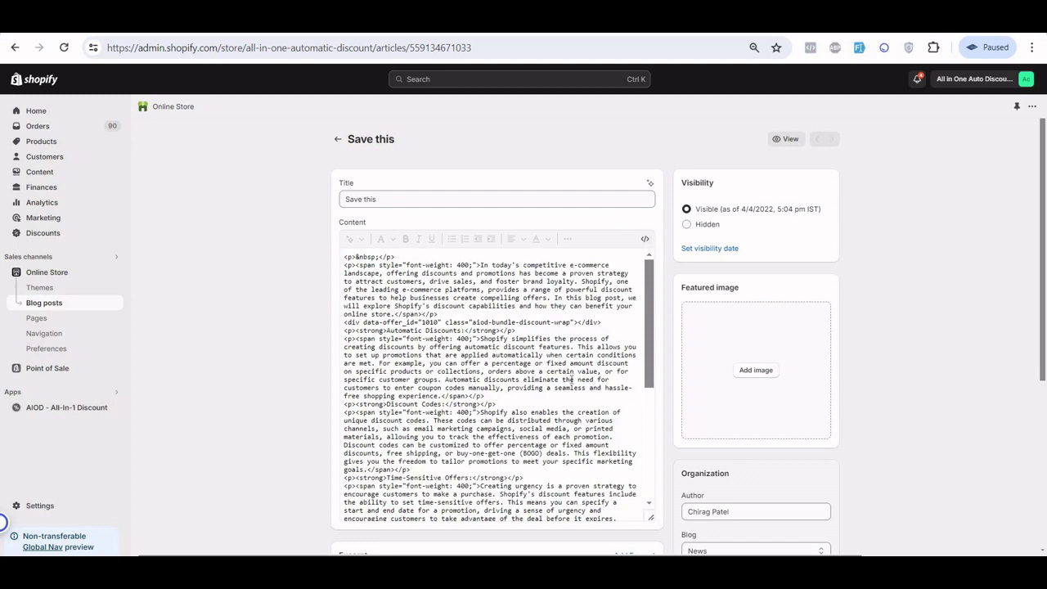
{"action": "scroll", "coordinate": [571, 380], "scroll_direction": "down", "scroll_amount": 3}
{"action": "left_click", "coordinate": [432, 353]}
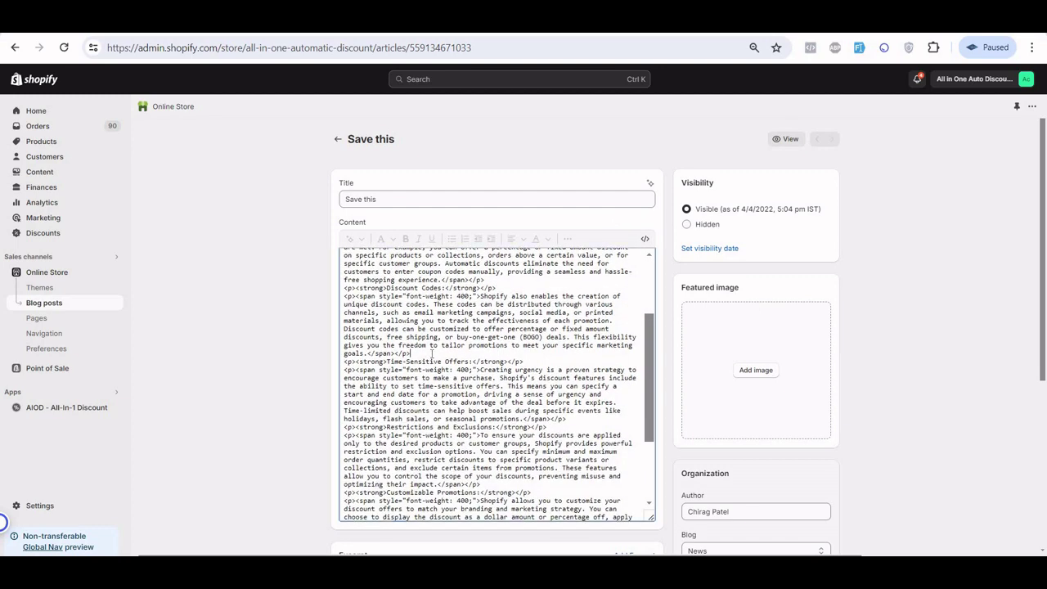
{"action": "type", "text": "<div class=\"aiod-bundle-discount-wrap\" data-offer_id=\"57174\"></div>"}
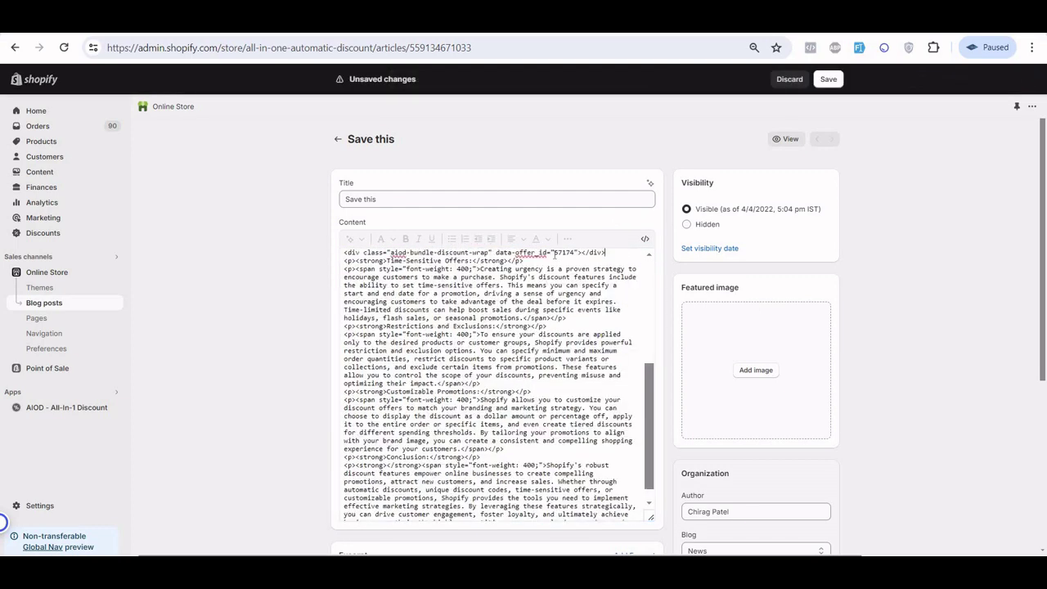
{"action": "left_click", "coordinate": [827, 81]}
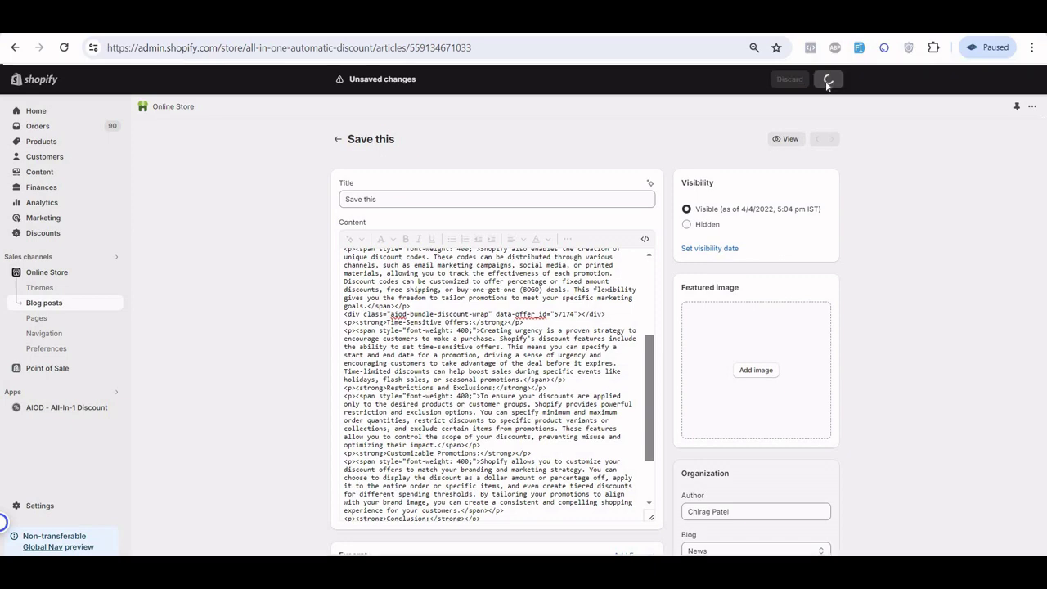
Step: View the saved 'Save this' blog post on the storefront and scroll through its discounted bundles
{"action": "left_click", "coordinate": [786, 138]}
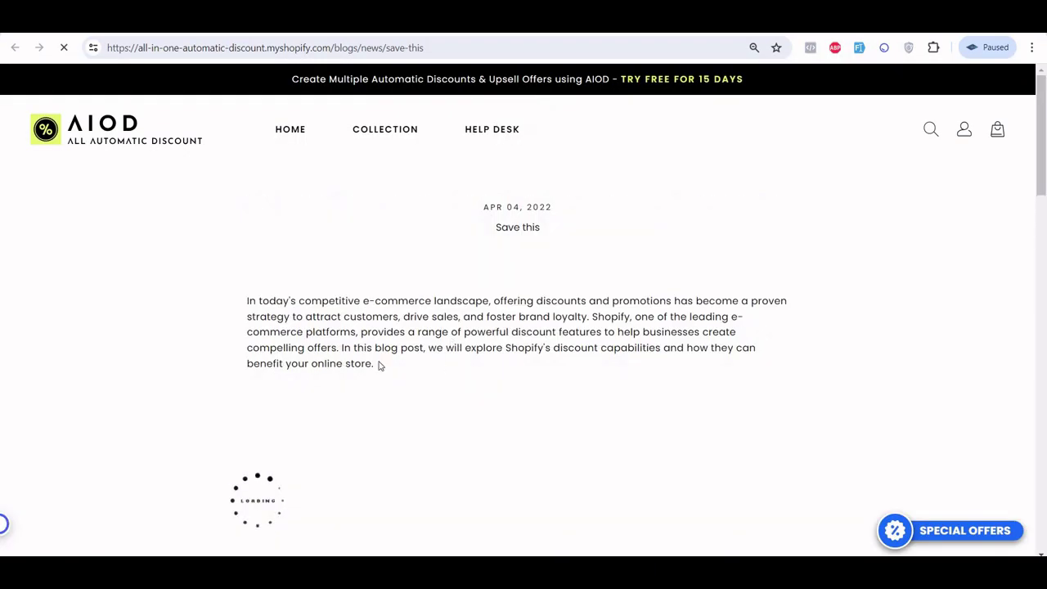
{"action": "scroll", "coordinate": [425, 397], "scroll_direction": "down", "scroll_amount": 3}
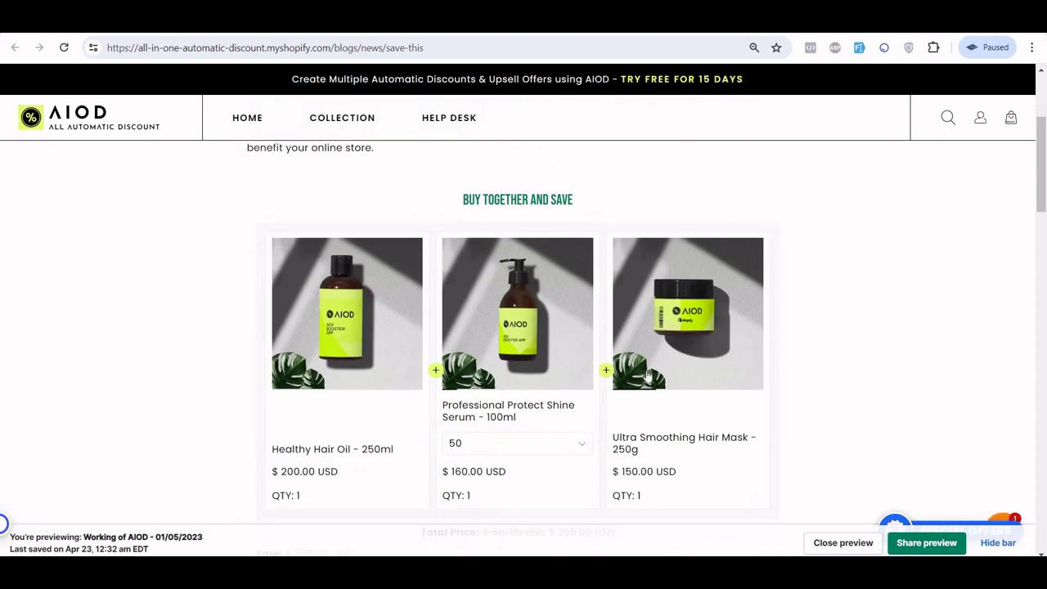
{"action": "scroll", "coordinate": [646, 375], "scroll_direction": "down", "scroll_amount": 3}
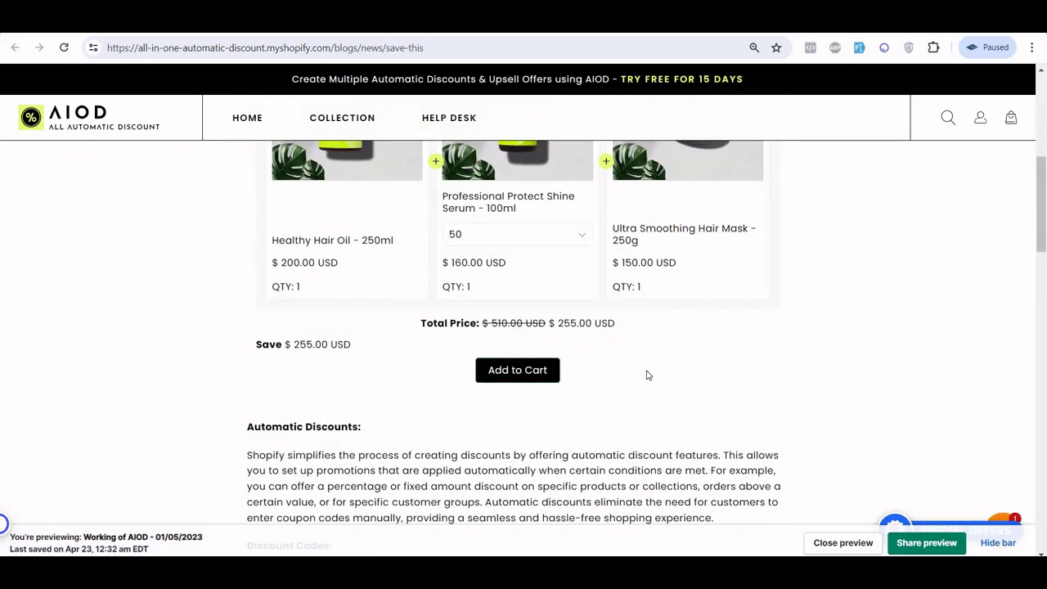
{"action": "scroll", "coordinate": [646, 374], "scroll_direction": "up", "scroll_amount": 3}
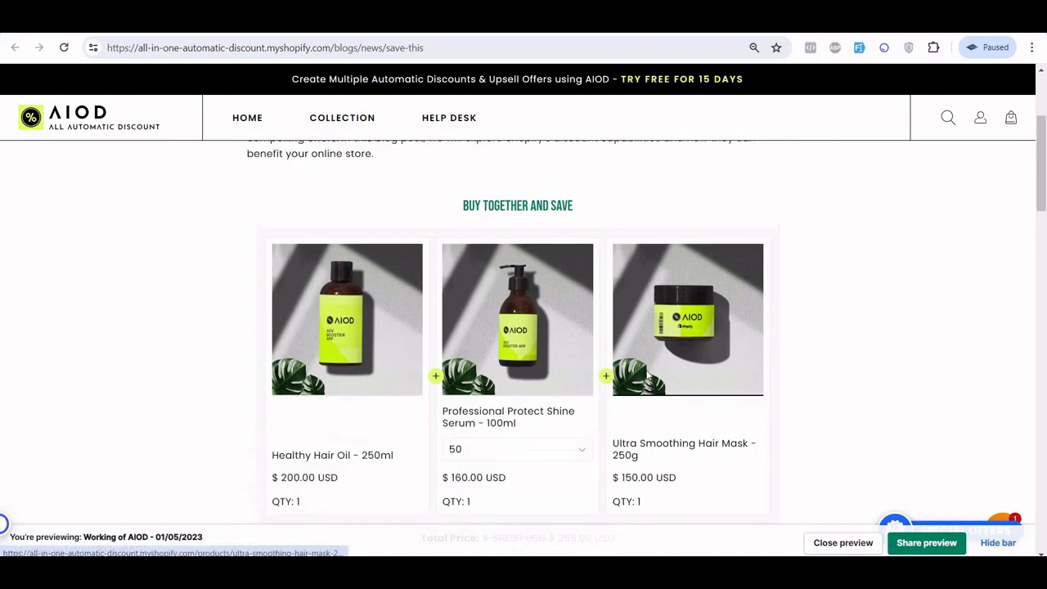
{"action": "scroll", "coordinate": [647, 375], "scroll_direction": "up", "scroll_amount": 3}
{"action": "scroll", "coordinate": [646, 374], "scroll_direction": "down", "scroll_amount": 12}
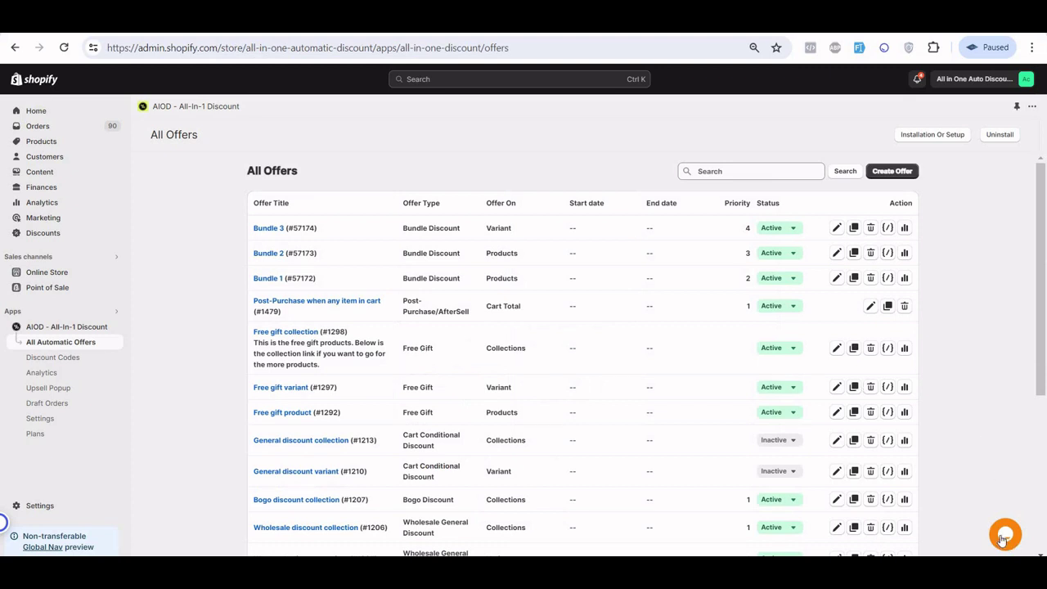
Step: Dismiss the live support chat and open the Bundle 3 offer for editing
{"action": "left_click", "coordinate": [1008, 538]}
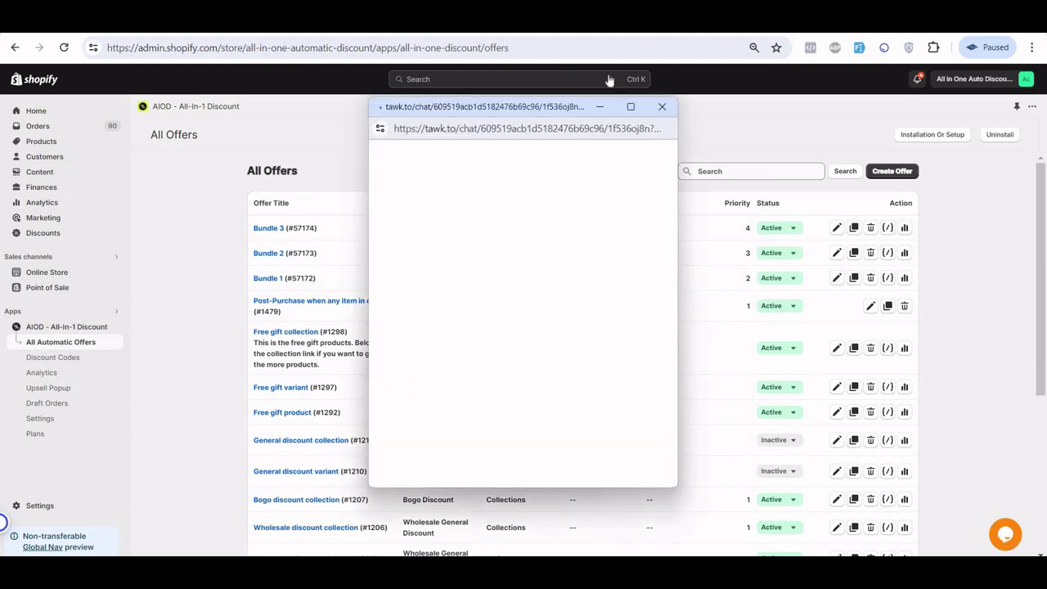
{"action": "left_click", "coordinate": [664, 108]}
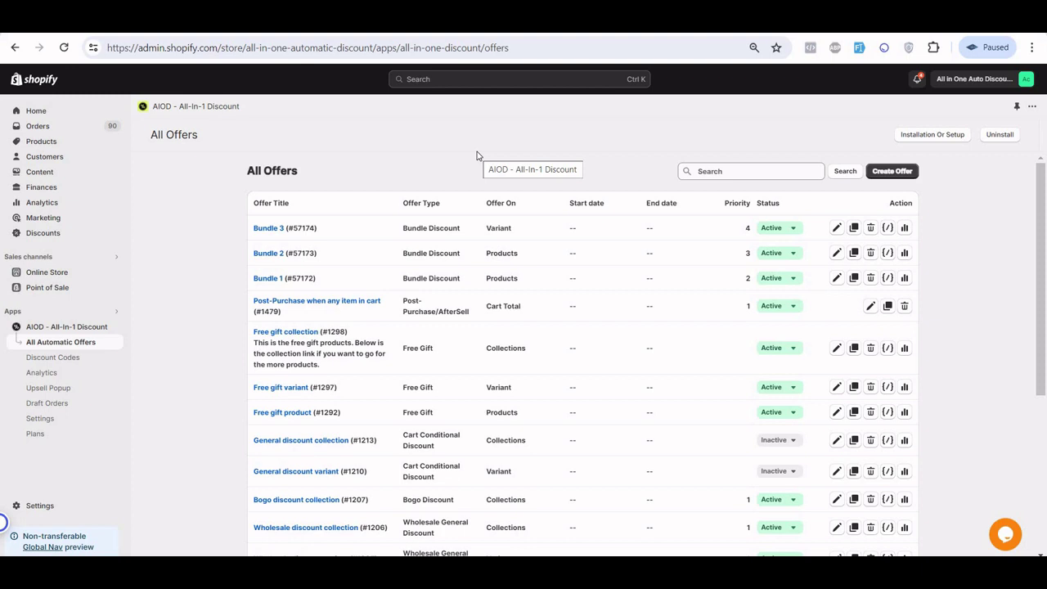
{"action": "left_click", "coordinate": [270, 228]}
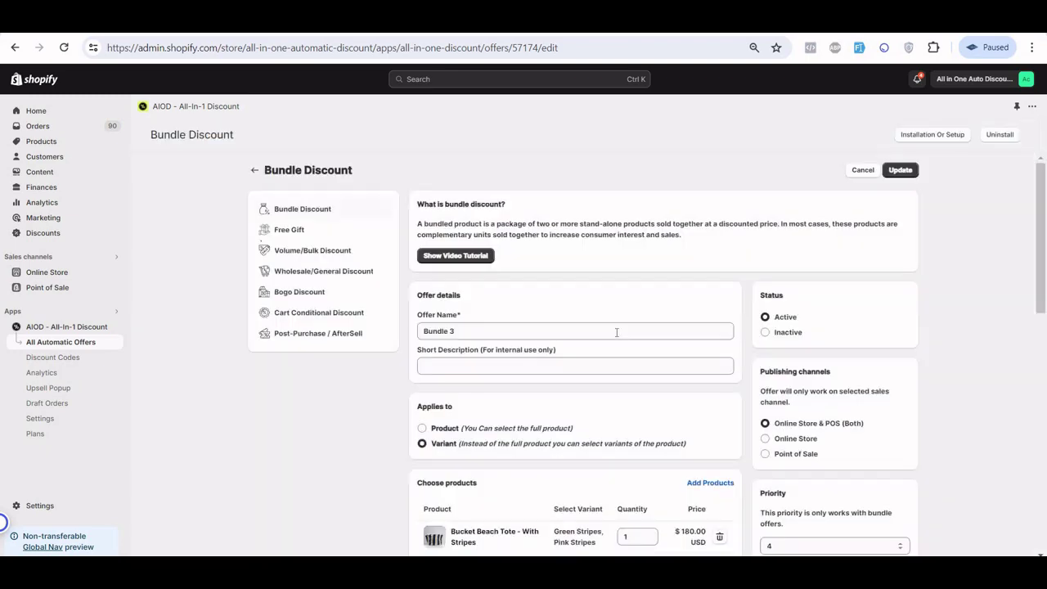
Step: Check the tote bundle's Green Stripes variant choices and product page on the storefront
{"action": "scroll", "coordinate": [572, 300], "scroll_direction": "down", "scroll_amount": 3}
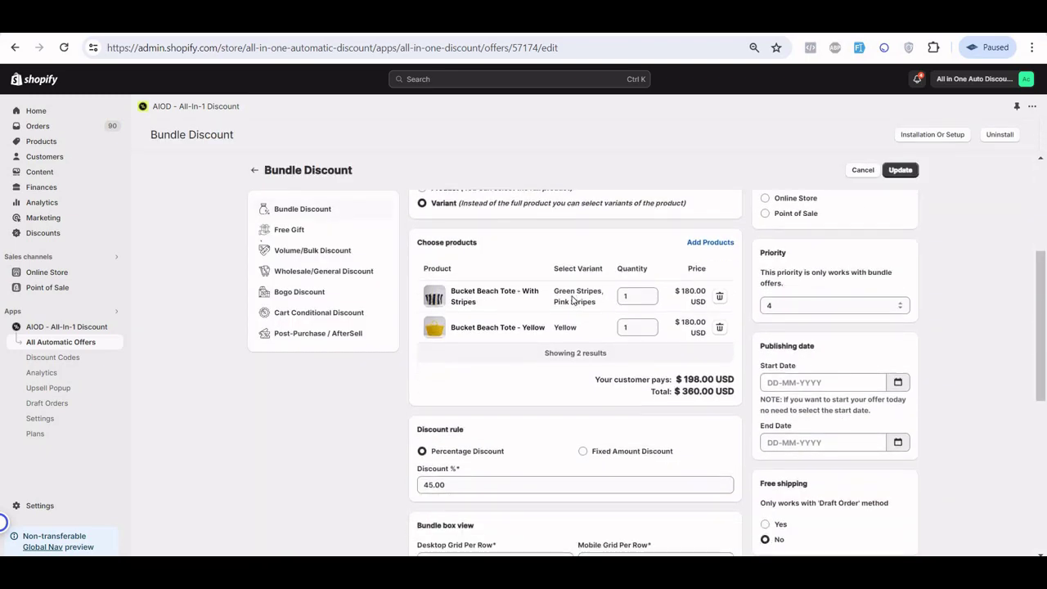
{"action": "triple_click", "coordinate": [572, 299]}
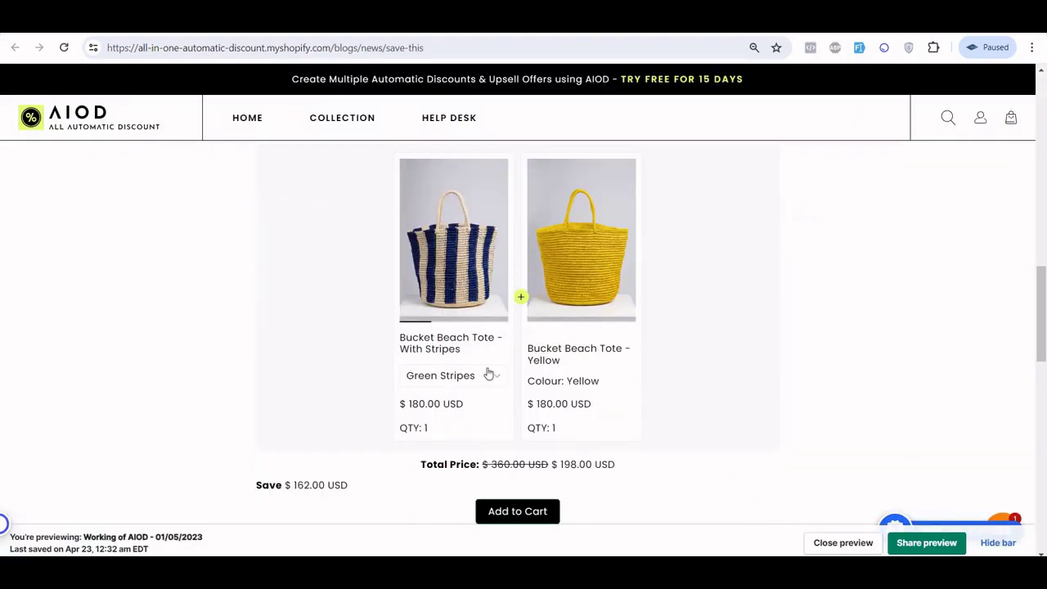
{"action": "left_click", "coordinate": [484, 374]}
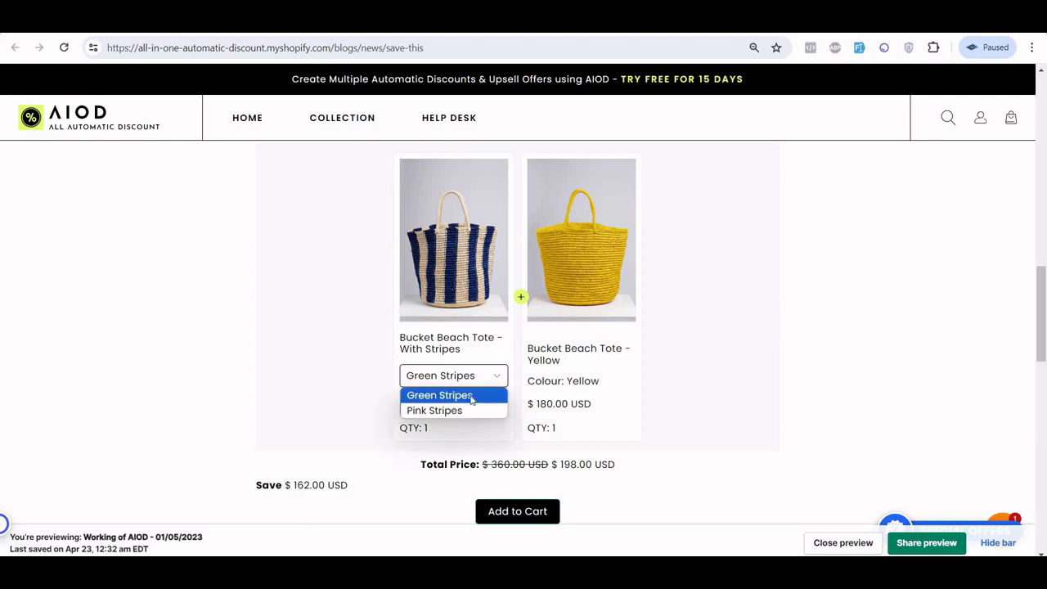
{"action": "left_click", "coordinate": [474, 260]}
{"action": "left_click", "coordinate": [475, 260]}
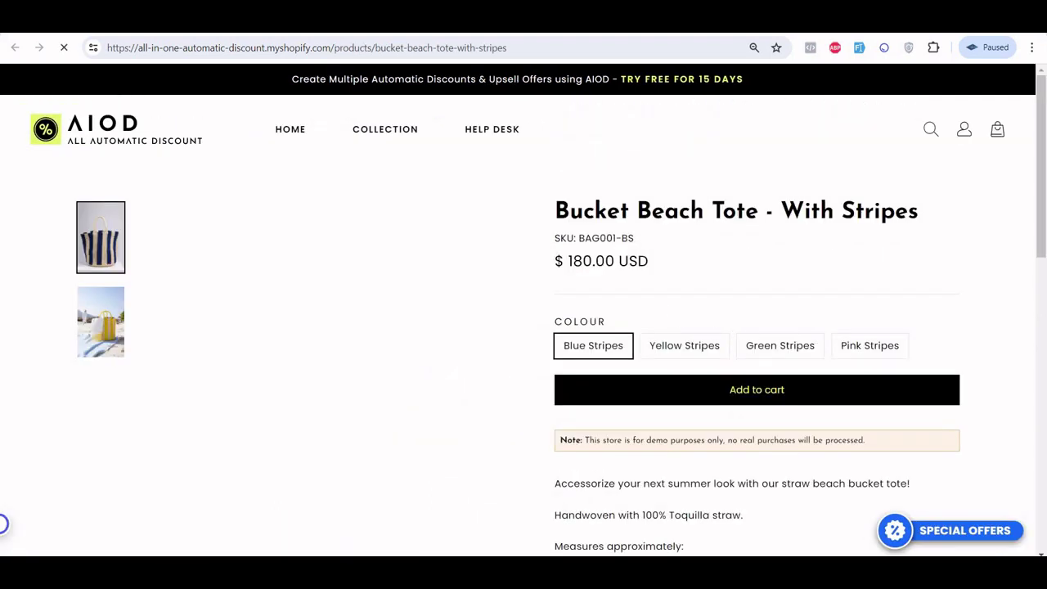
{"action": "key", "text": "alt+Left"}
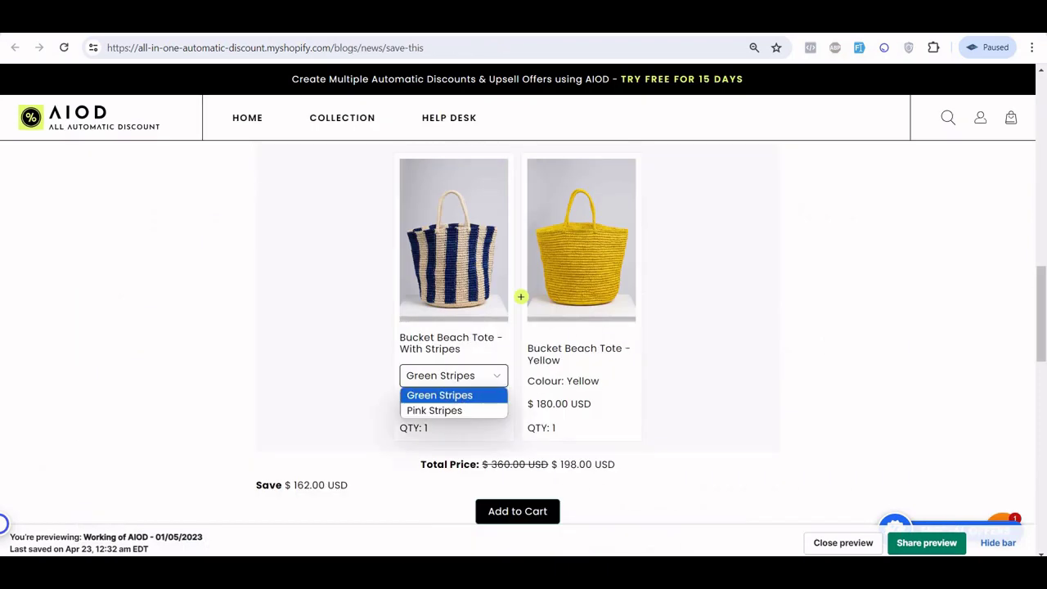
Step: Match Bundle 3's Stripes variants against the bundle's total price, $198.00 instead of $360.00
{"action": "key", "text": "ctrl+Tab"}
{"action": "double_click", "coordinate": [589, 290]}
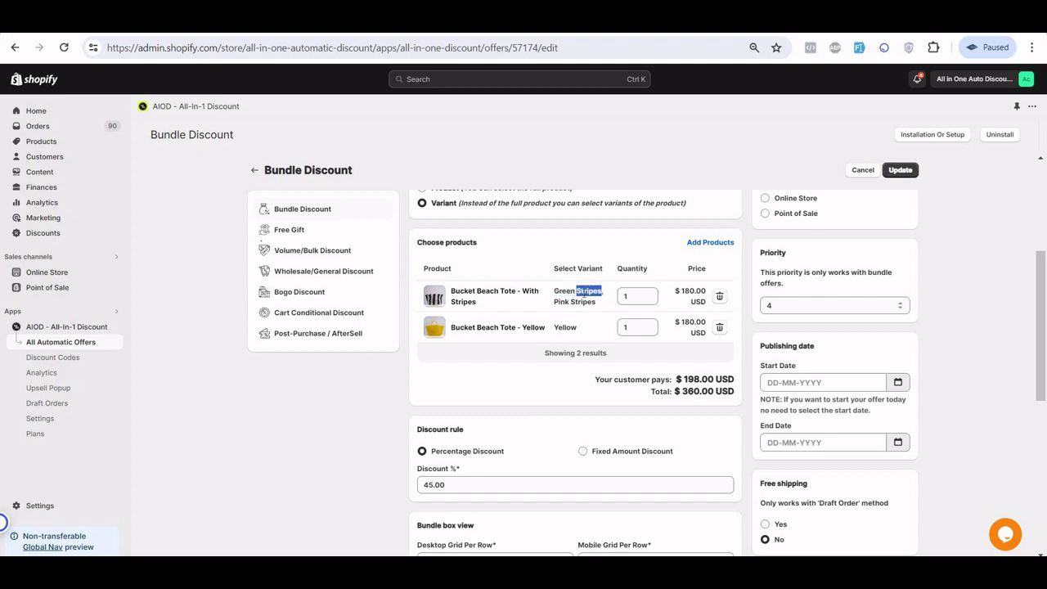
{"action": "scroll", "coordinate": [584, 293], "scroll_direction": "down", "scroll_amount": 1}
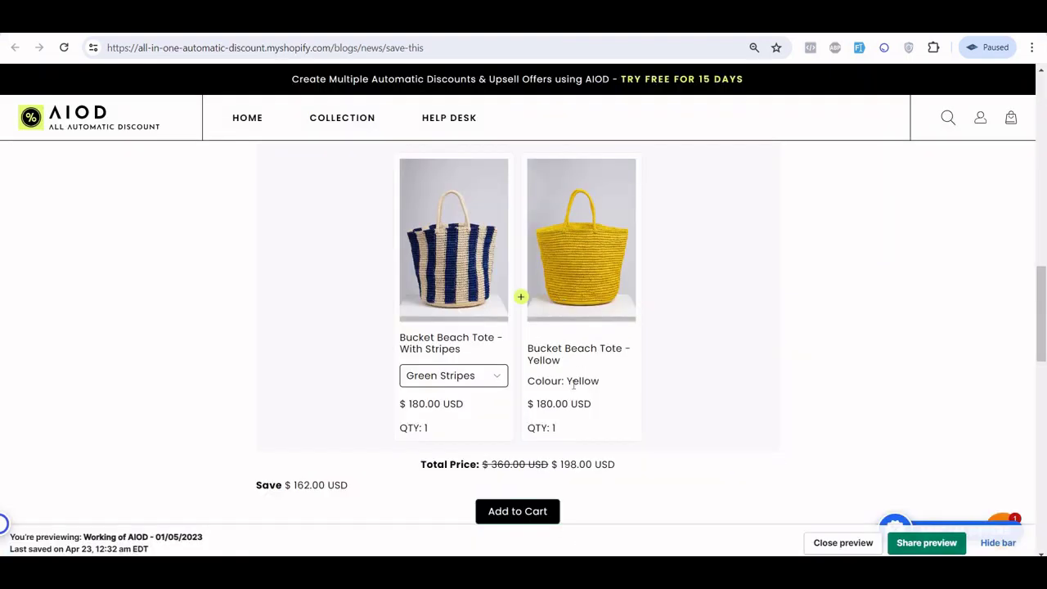
{"action": "triple_click", "coordinate": [517, 465]}
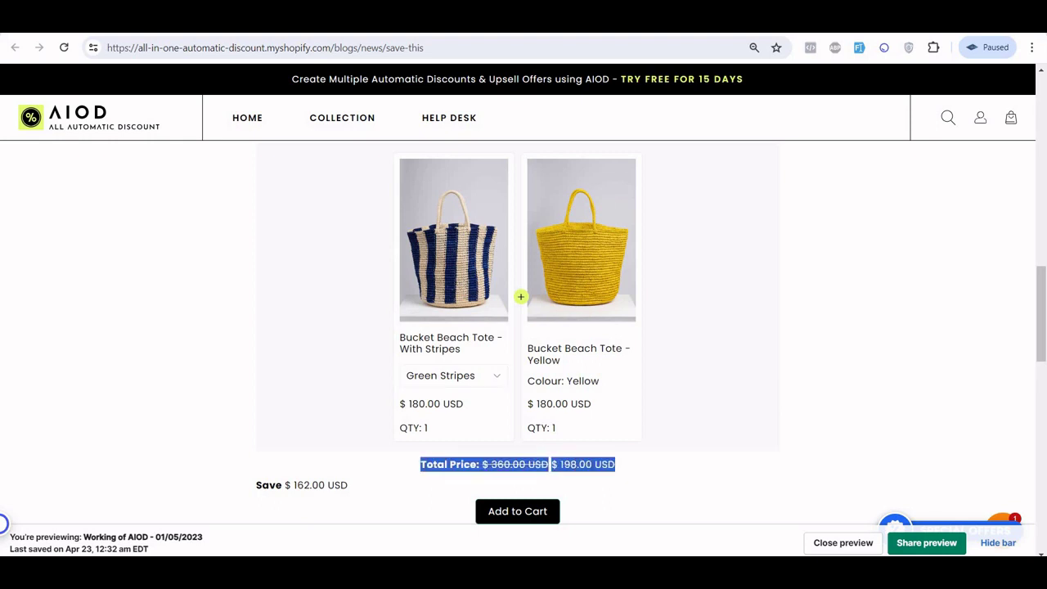
{"action": "left_click", "coordinate": [593, 464]}
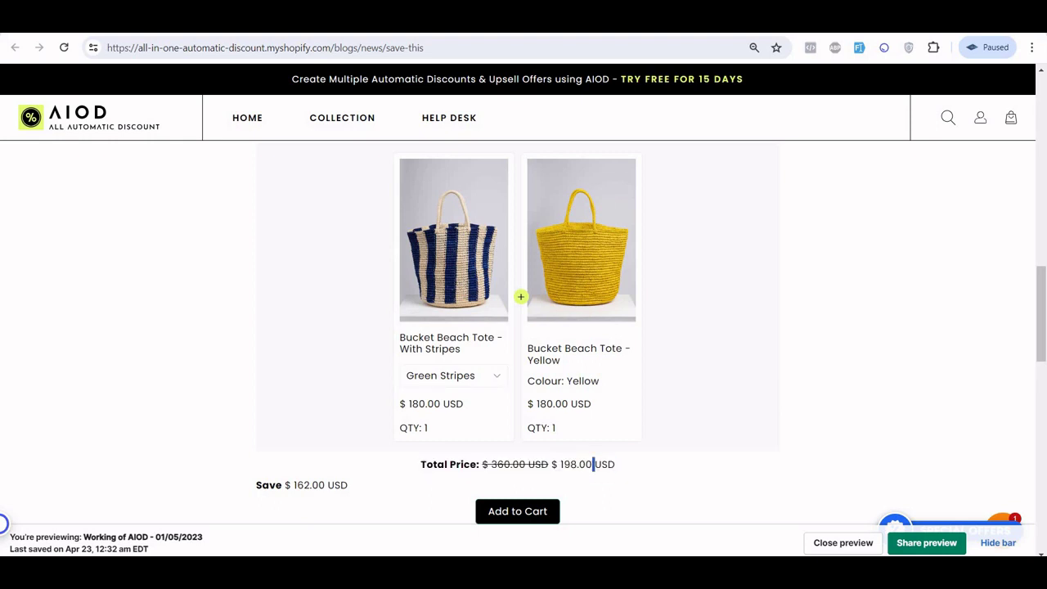